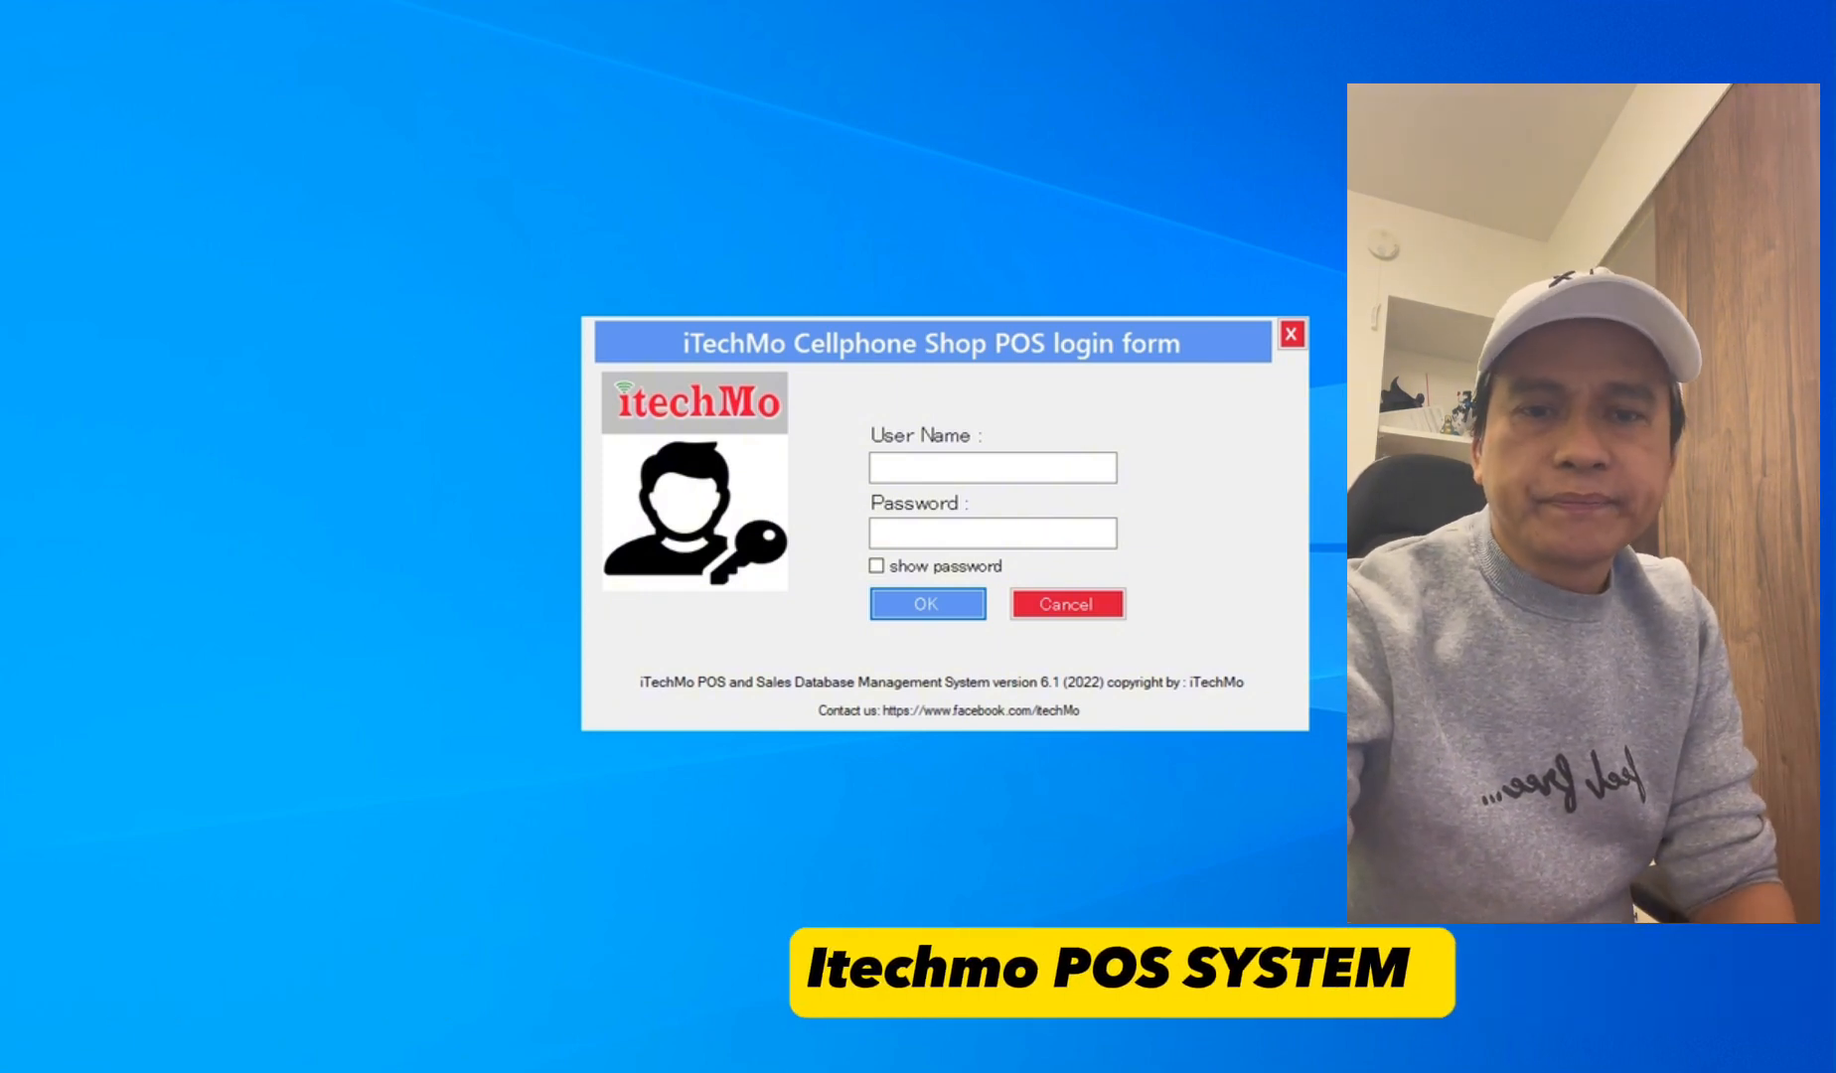
- Log in to the POS system with the user name itechmo and the account password
click(951, 467)
text(i)
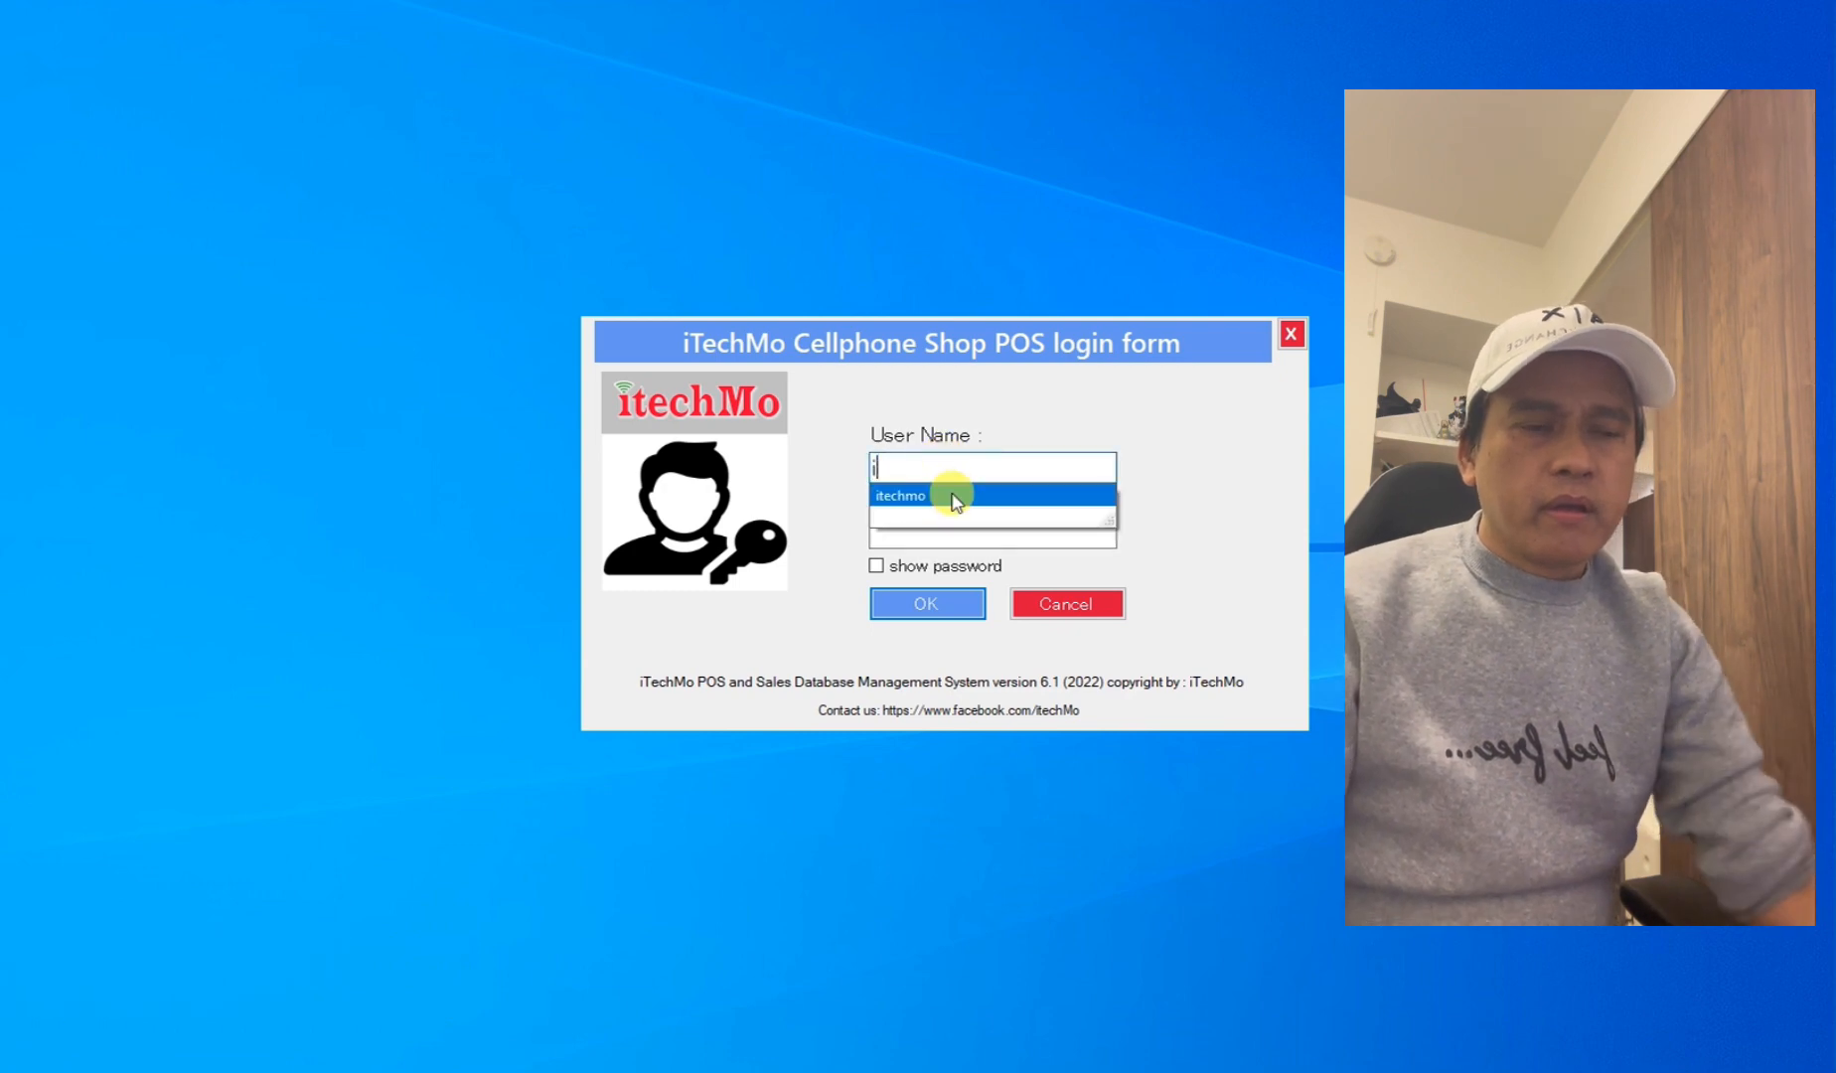
click(957, 497)
click(957, 537)
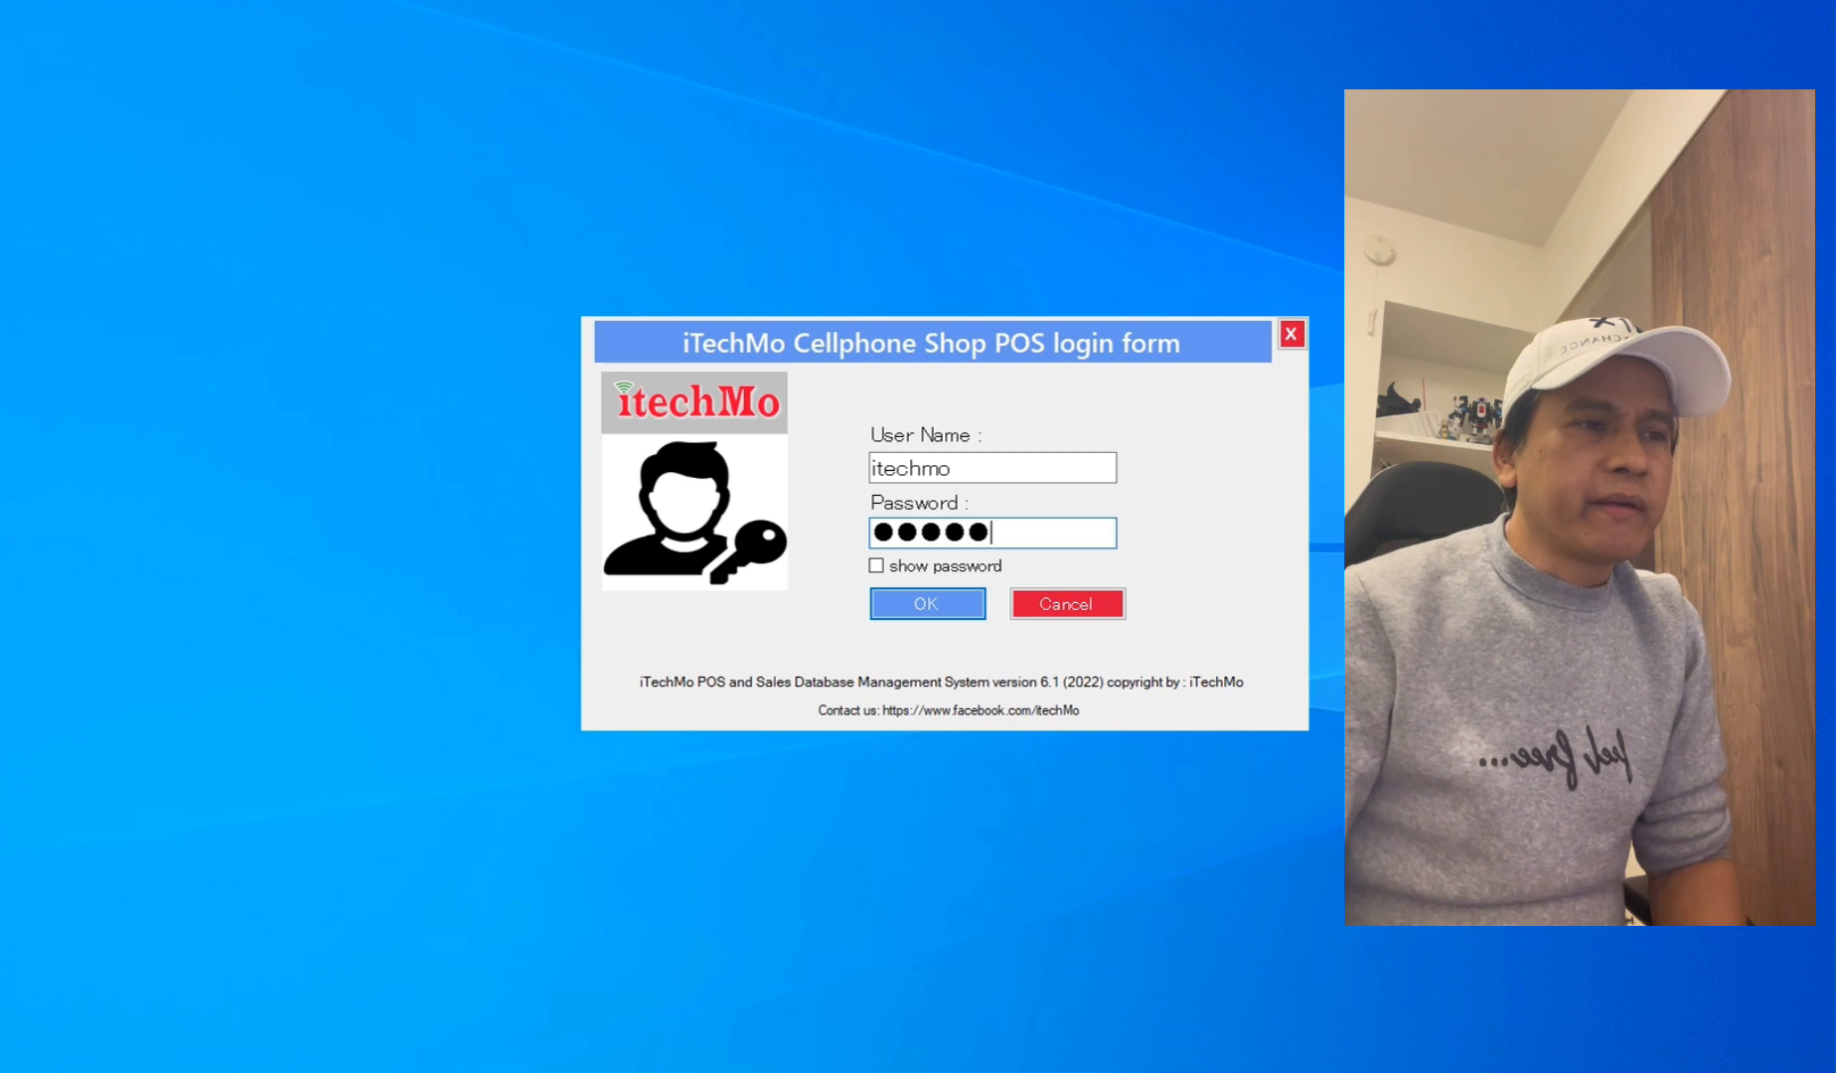
key(Return)
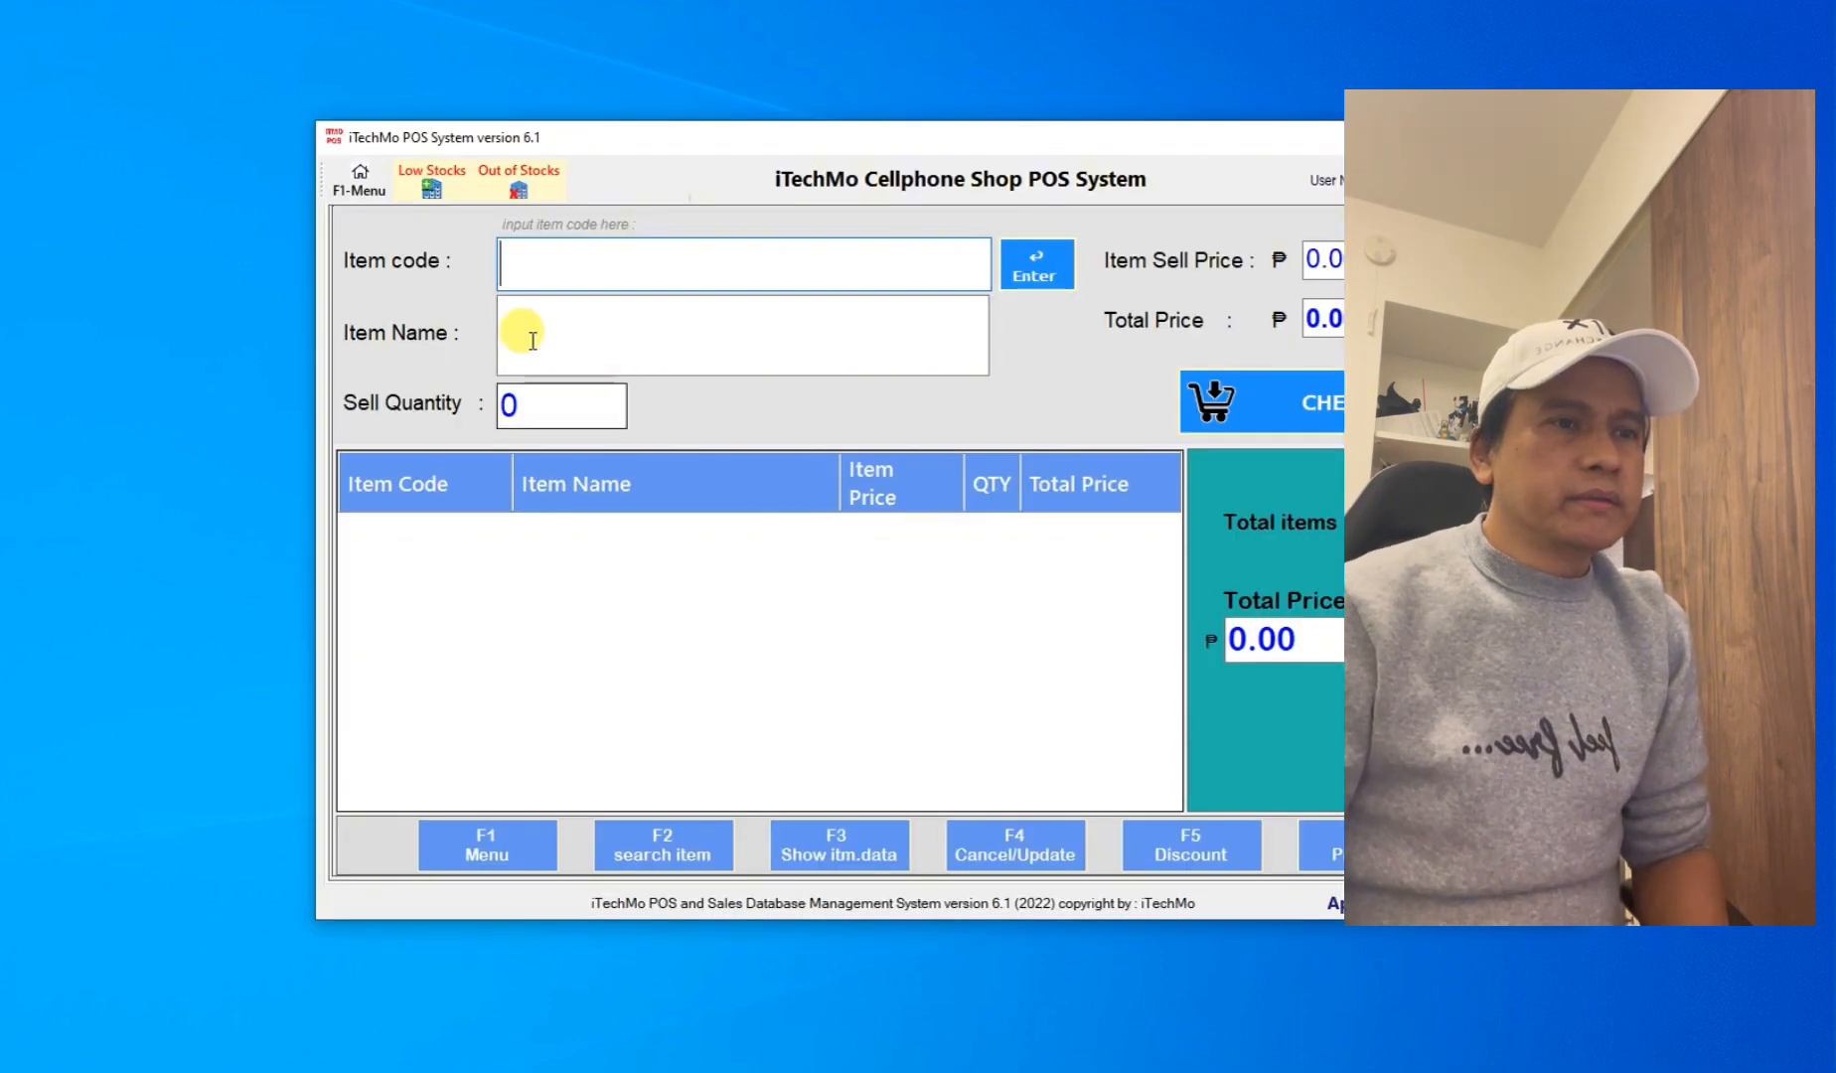
- Reposition the POS window on the desktop and open the Inventory Database
drag(545, 146, 305, 123)
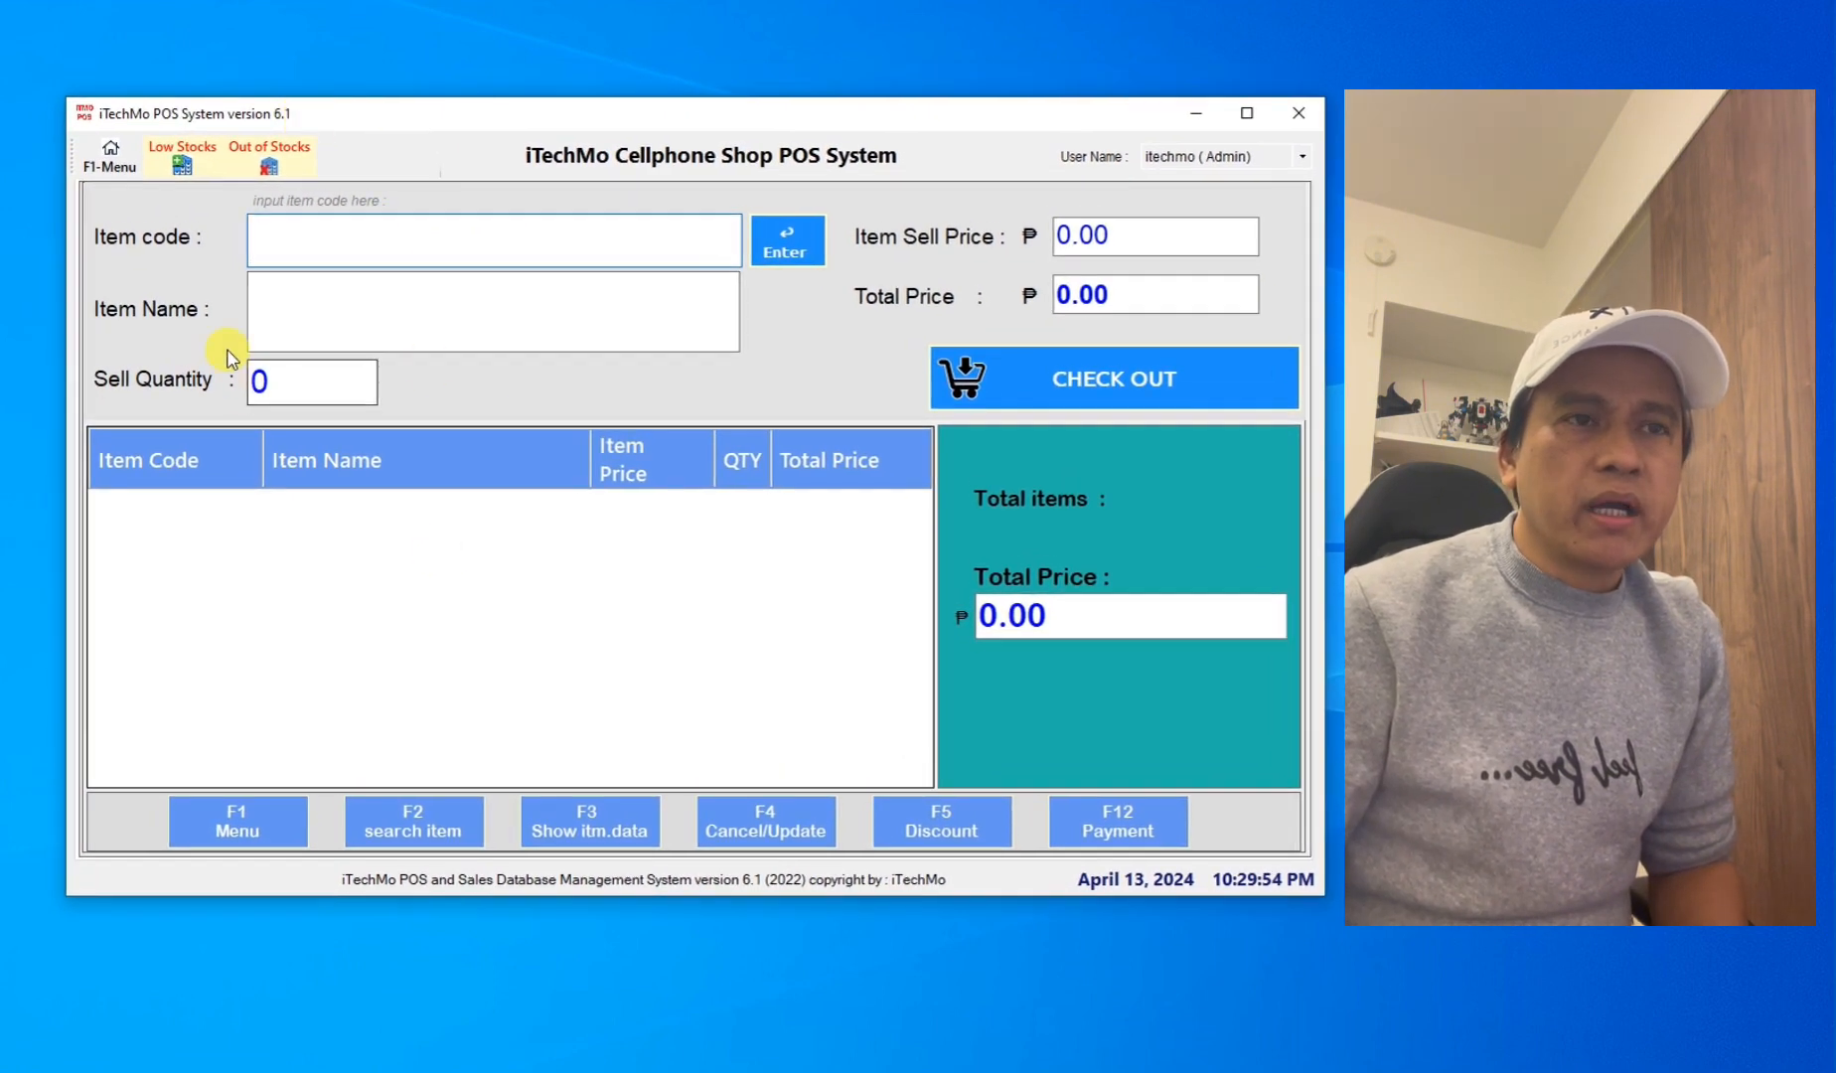
click(117, 165)
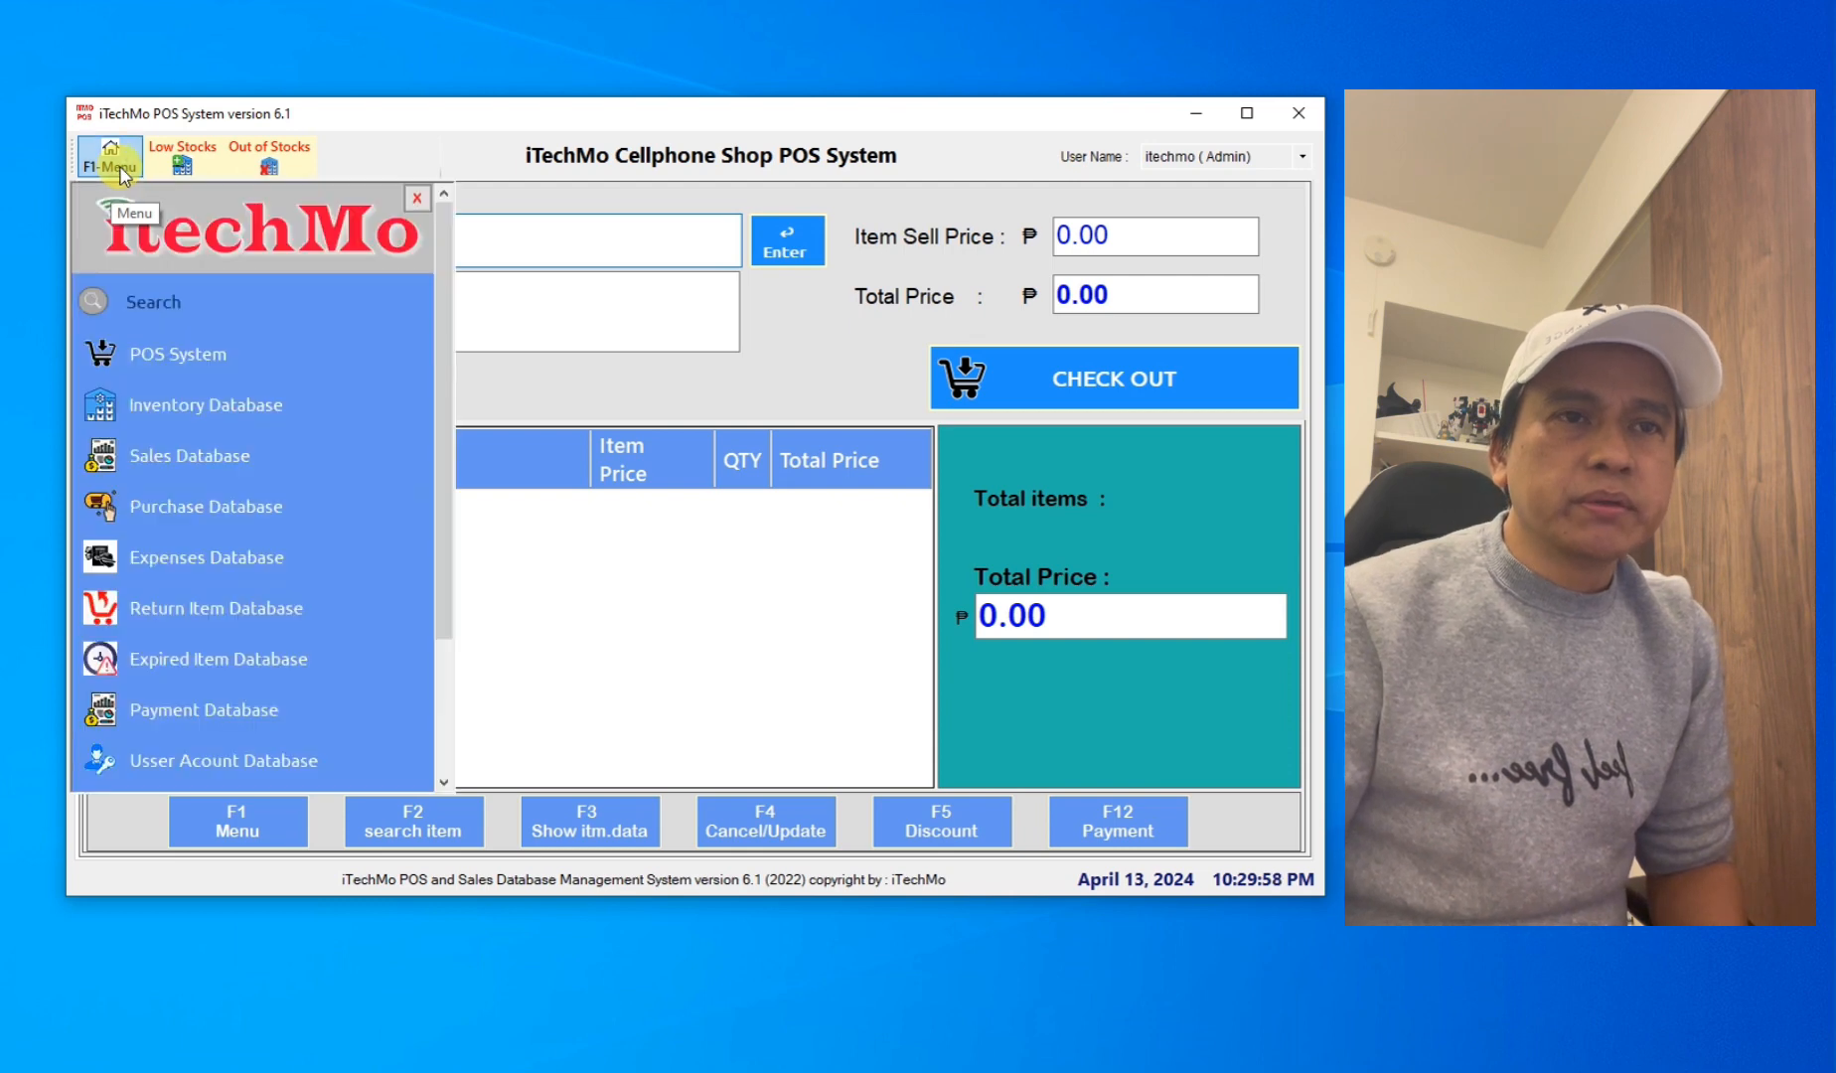
click(299, 410)
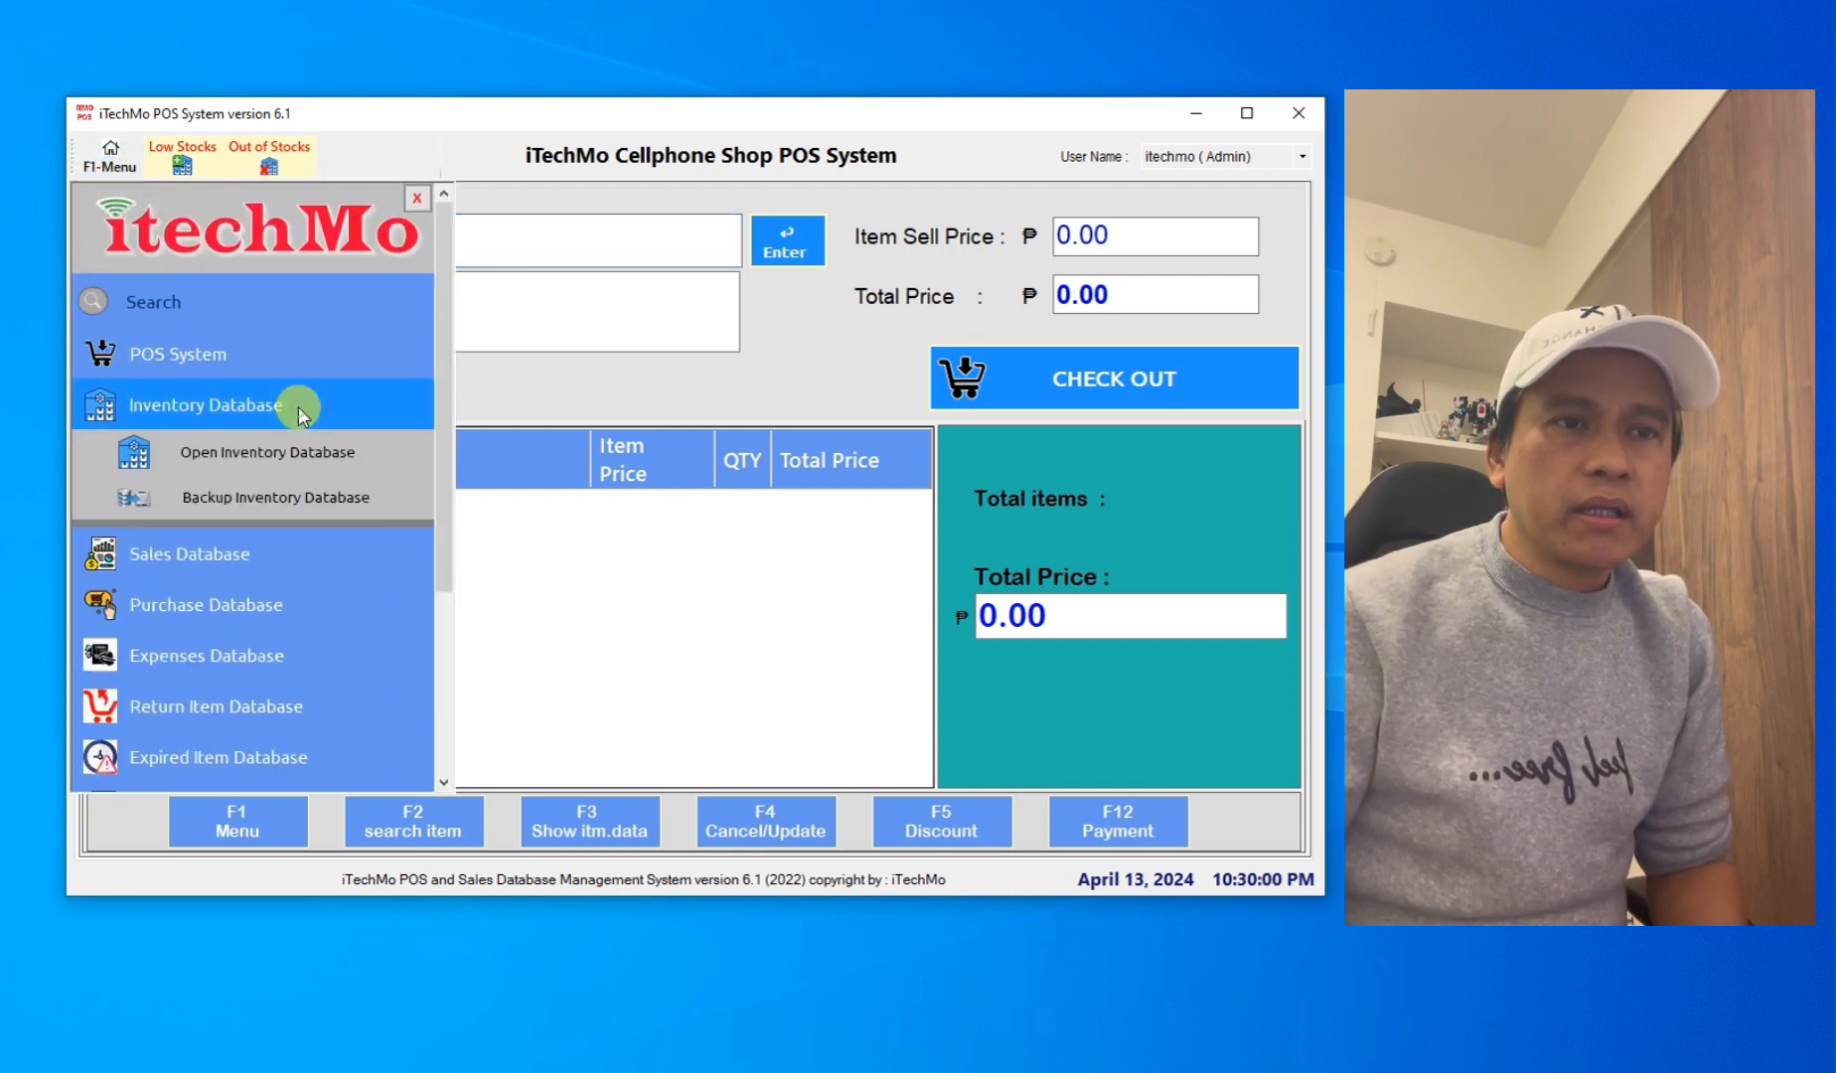
click(357, 457)
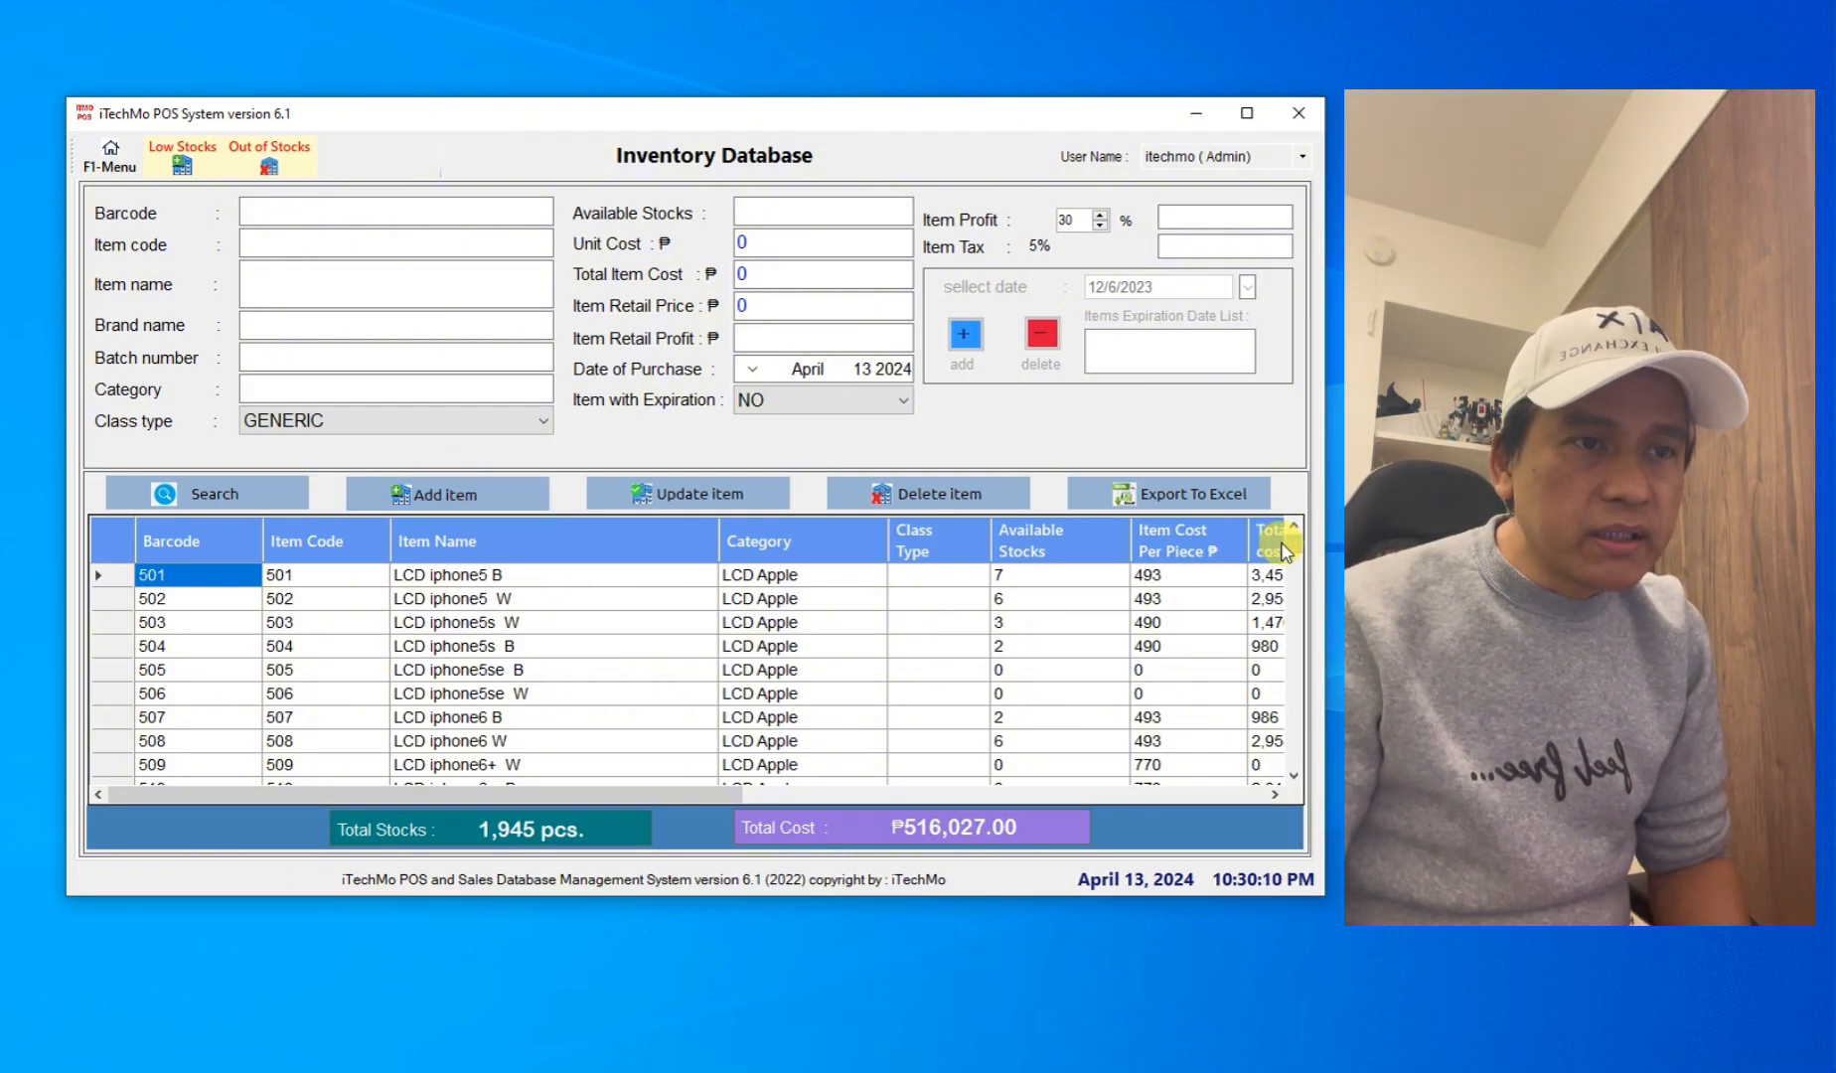
- Start a new inventory record following the last listed item, barcode 947
drag(1292, 551, 1292, 758)
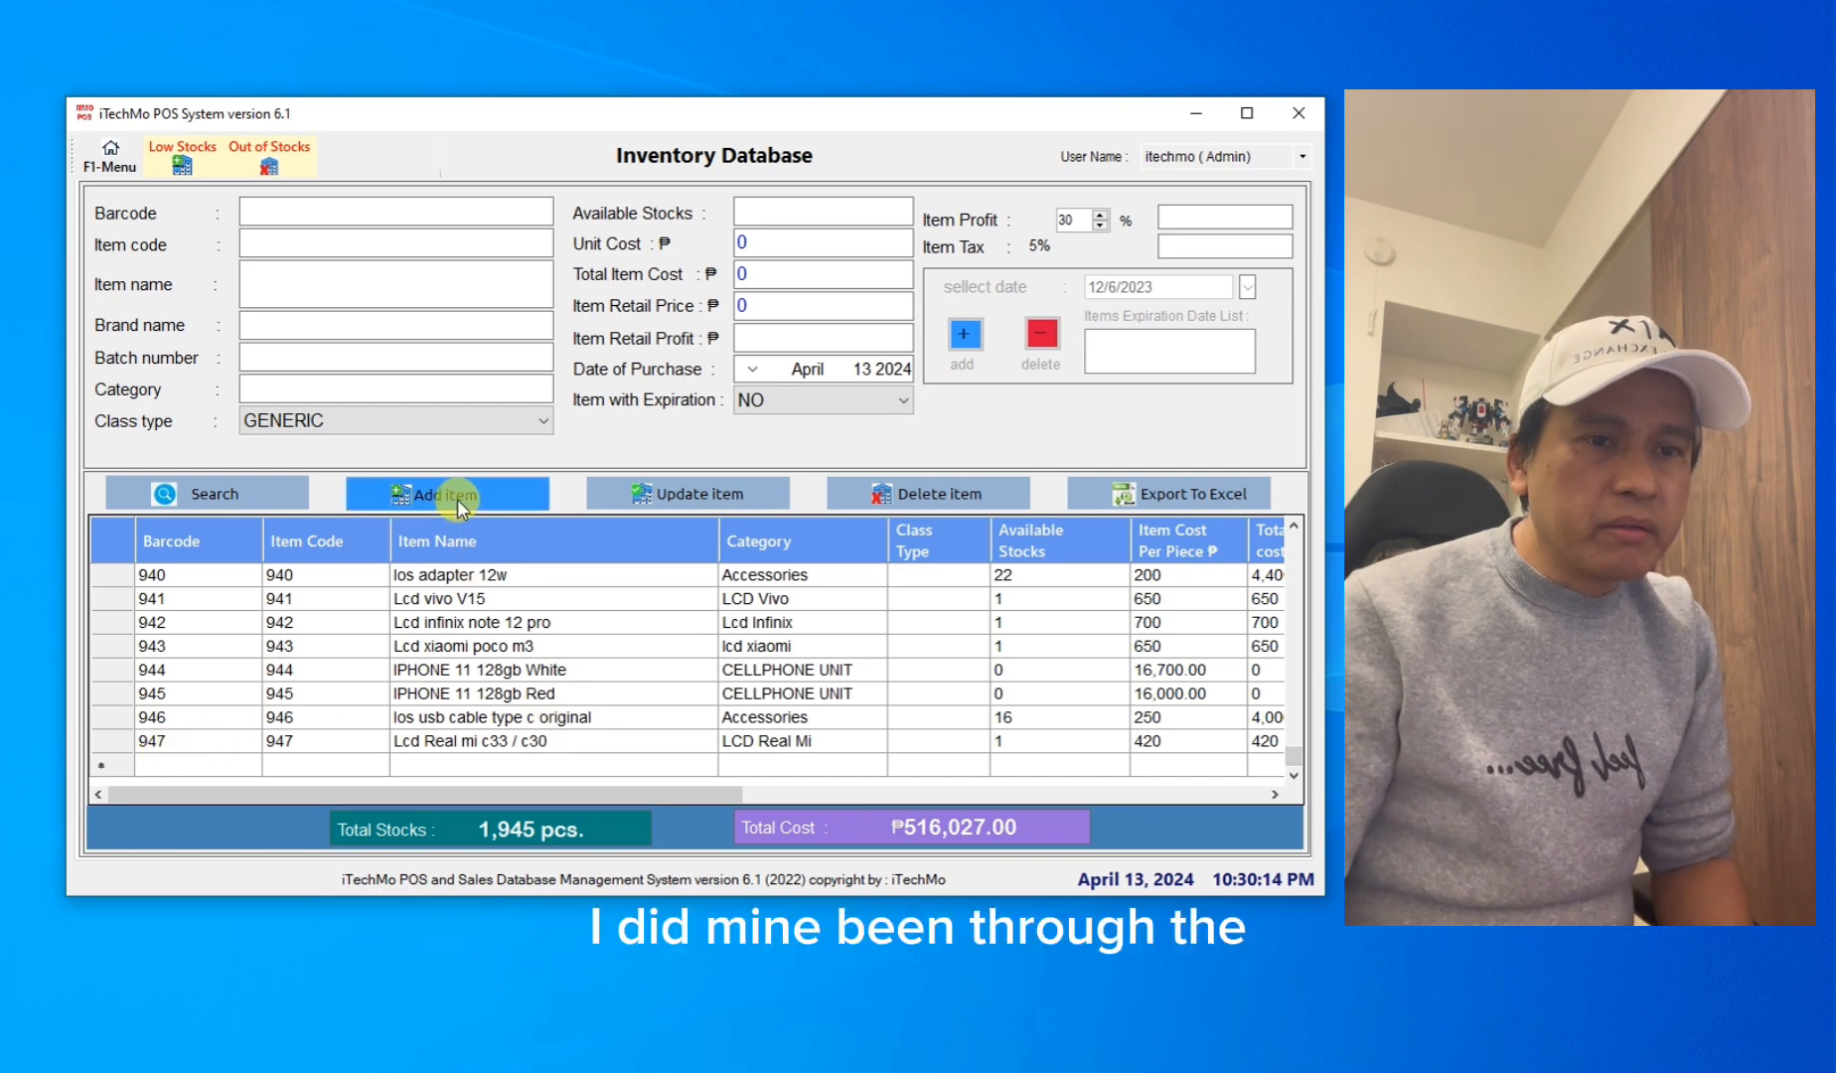
click(288, 742)
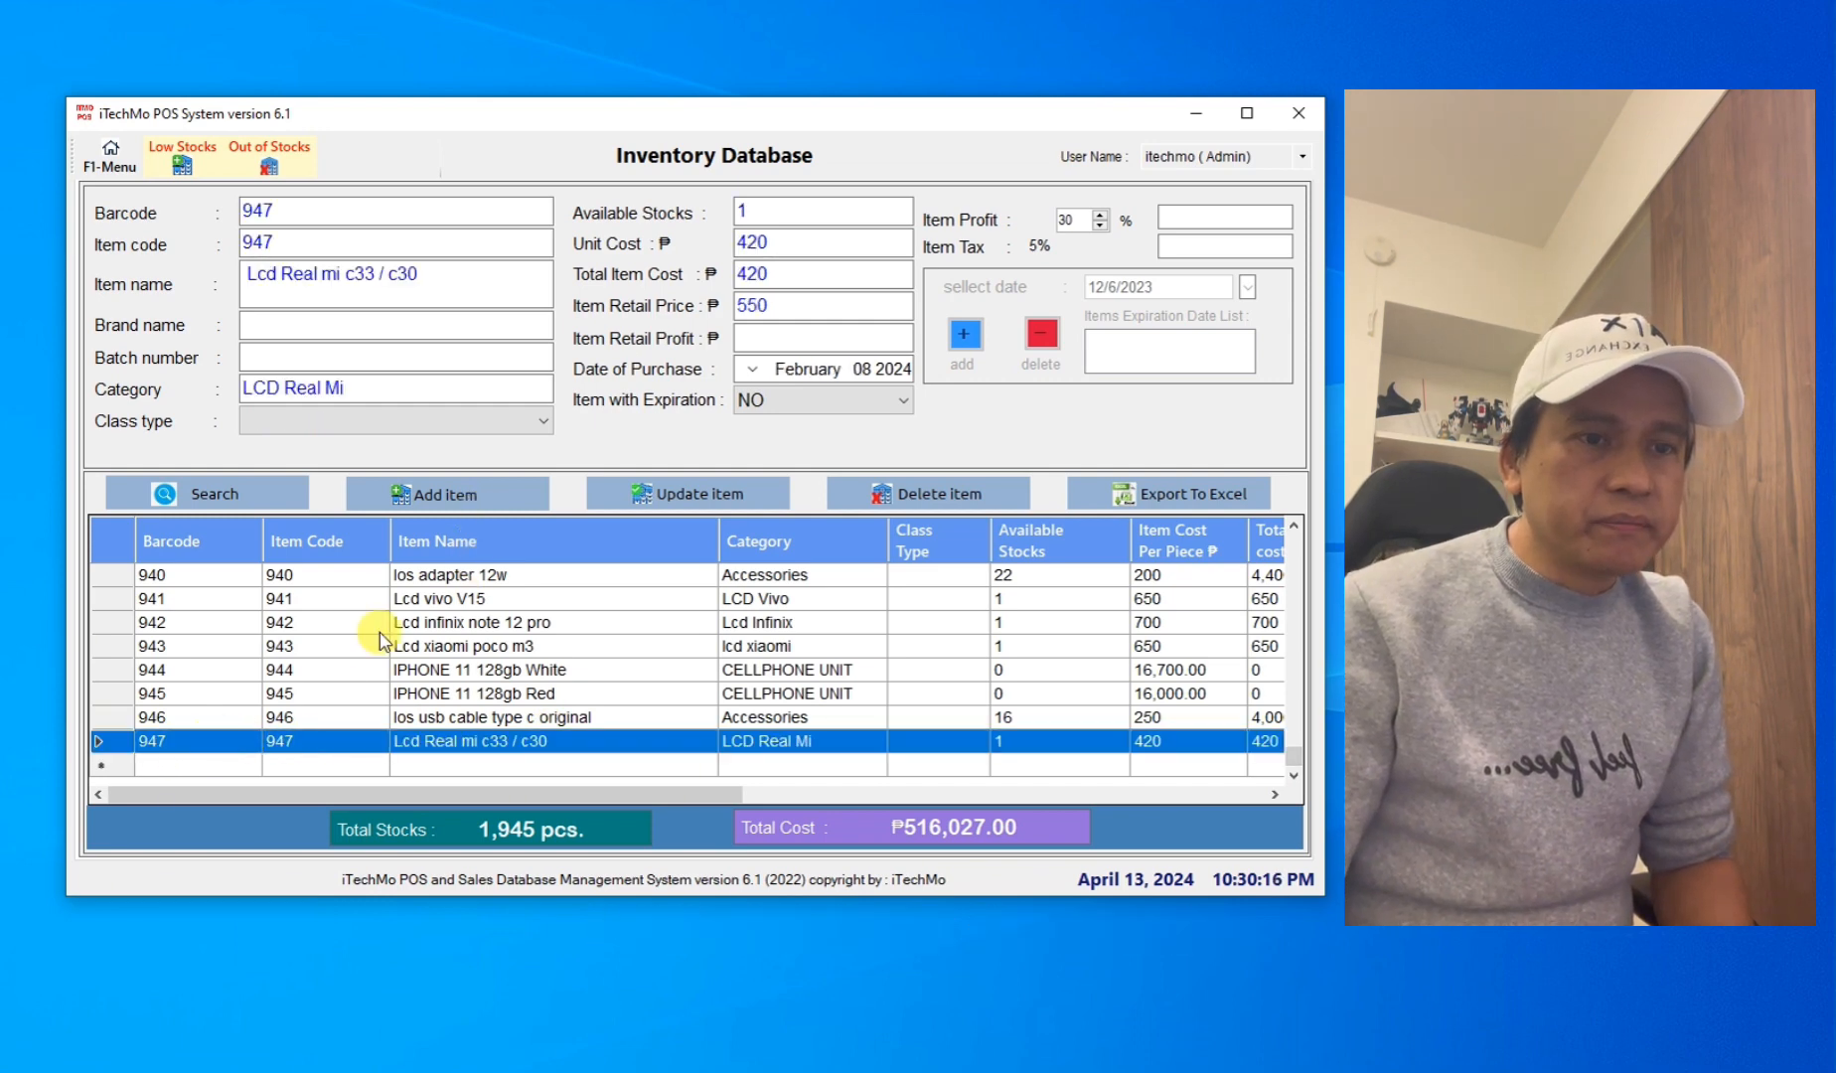
click(395, 497)
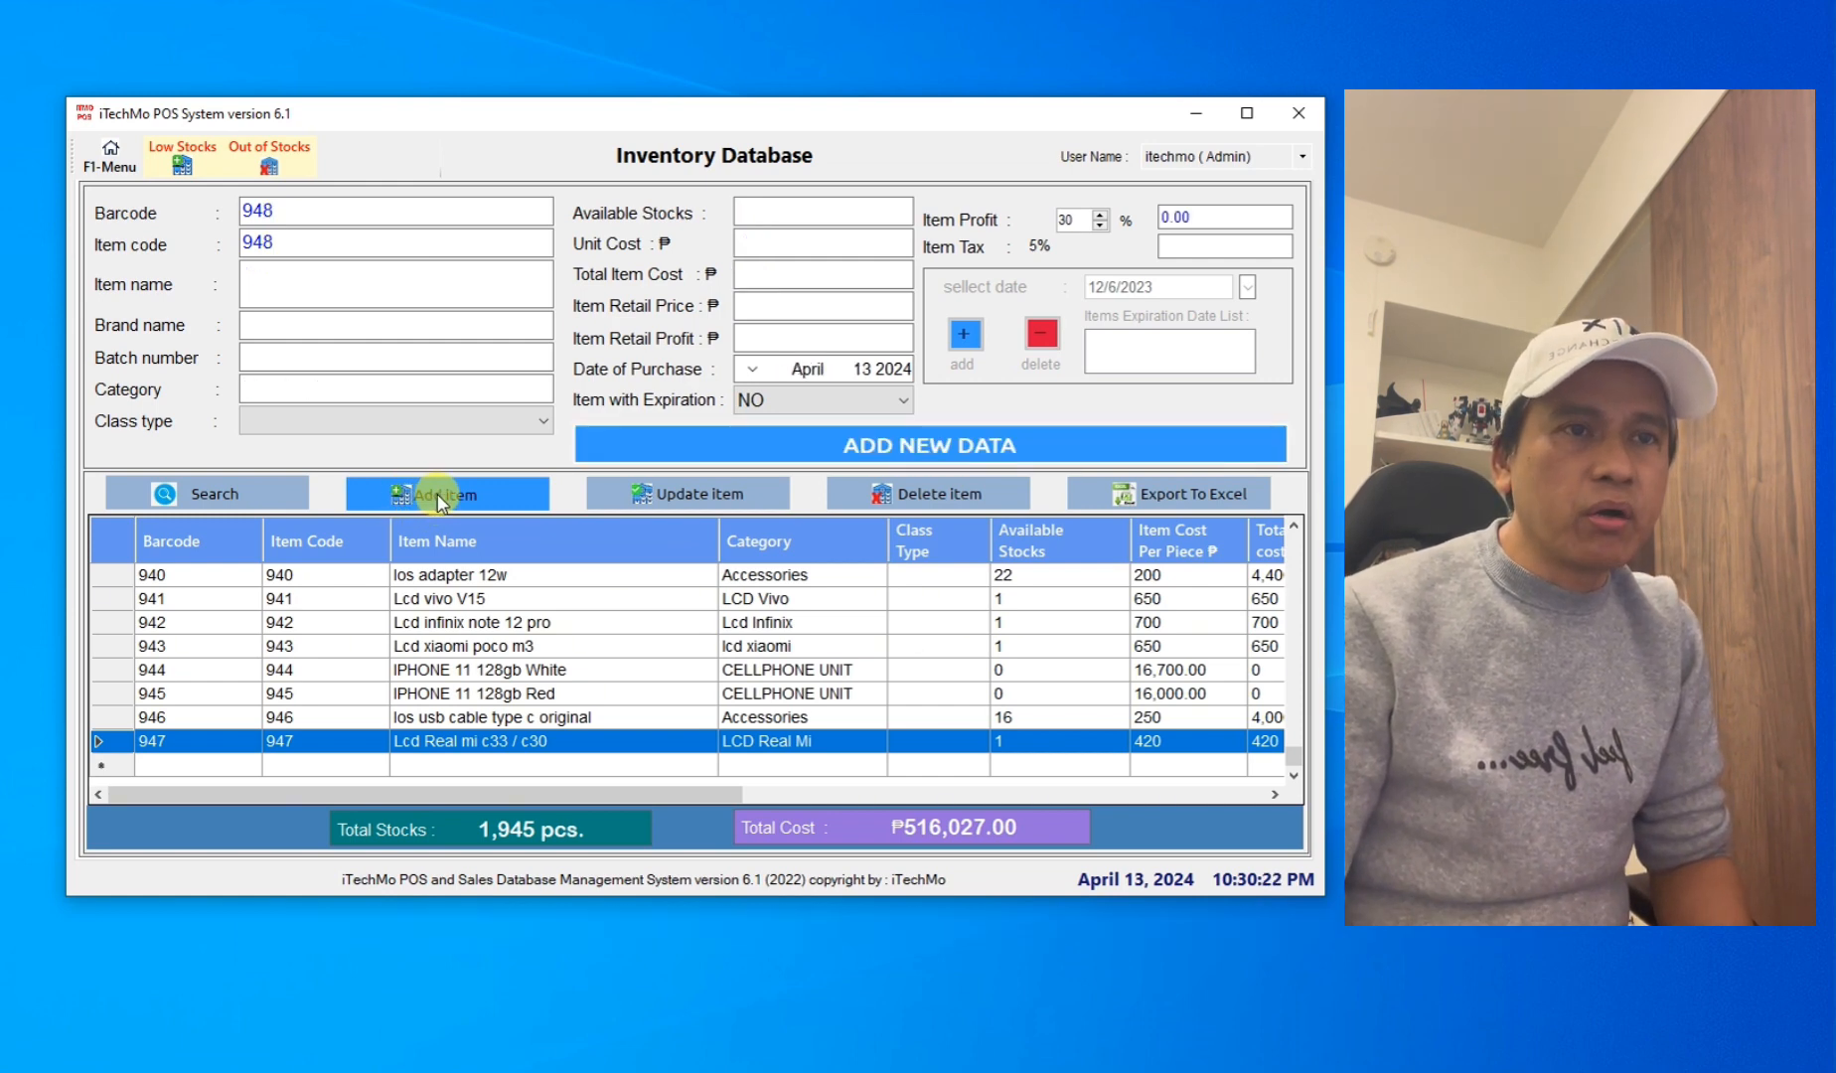
- Enter LCD iphone15 Pro Max as the new item's name and Apple as its brand name
click(296, 291)
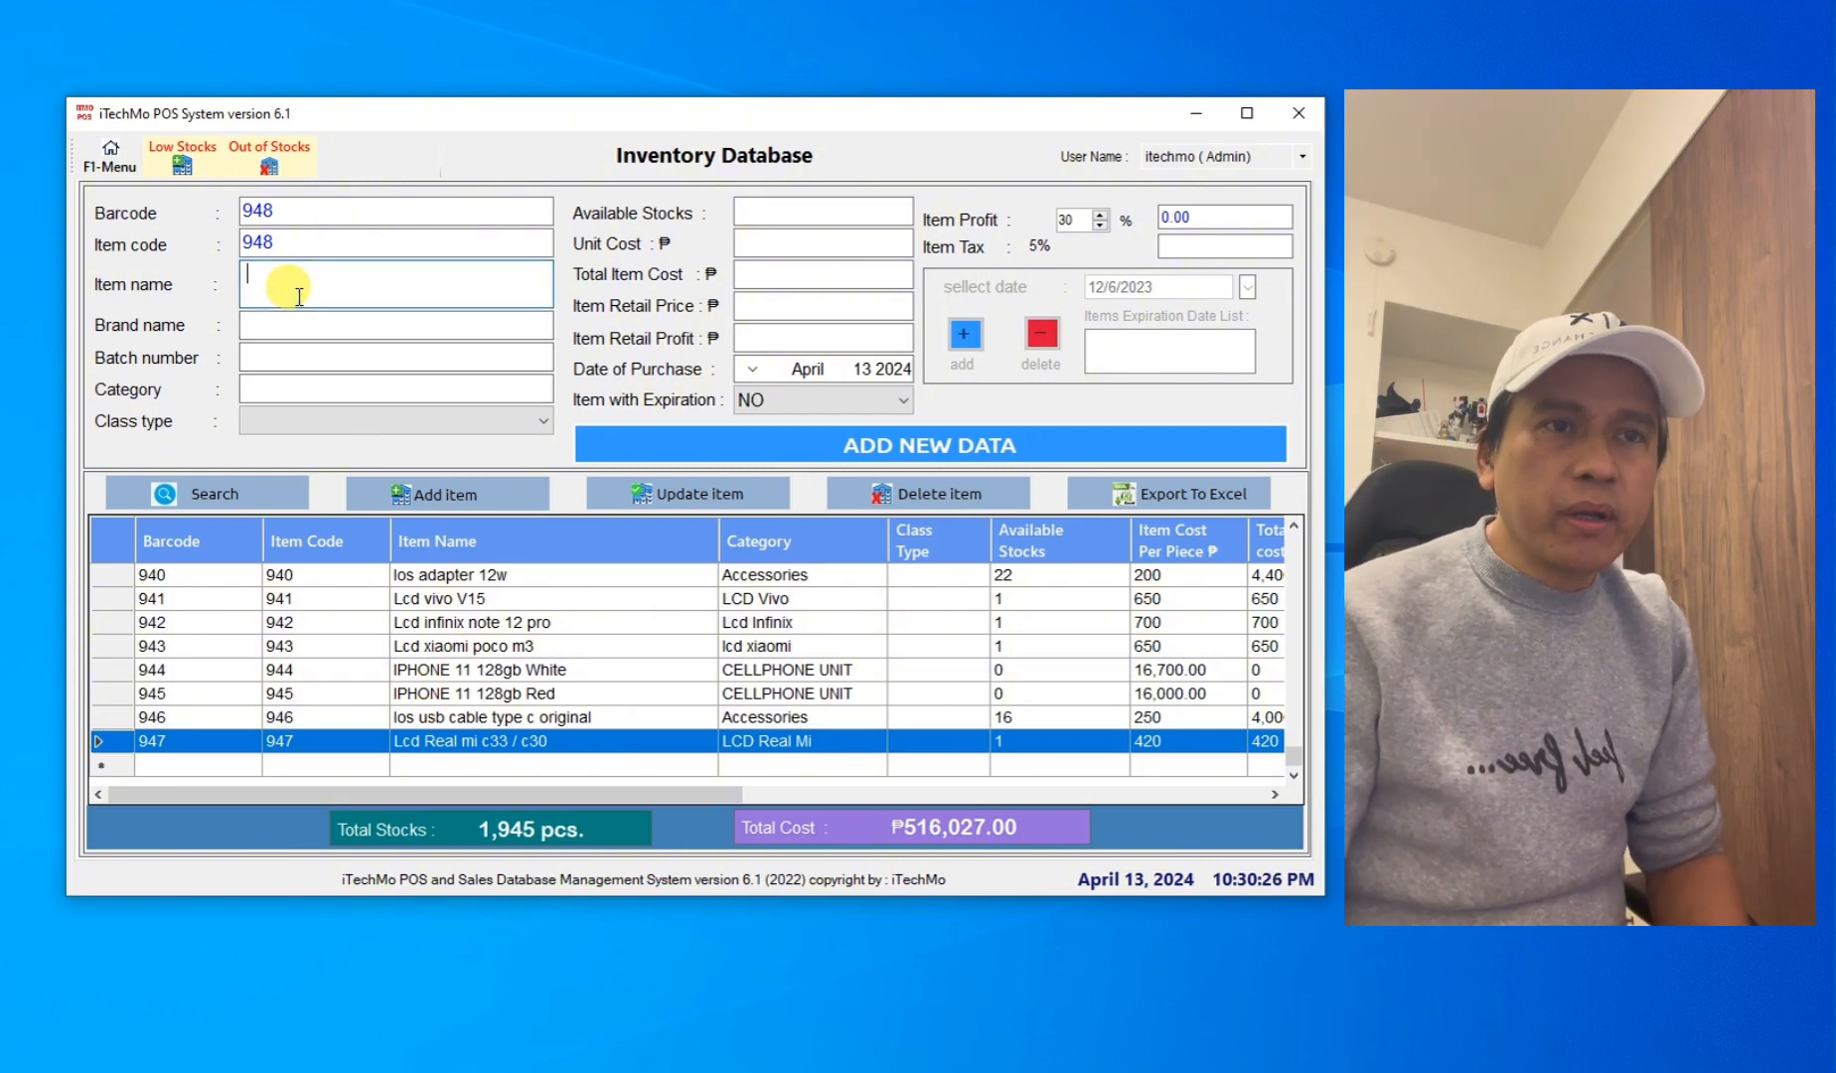
text(LCD iphone15 Pro Max)
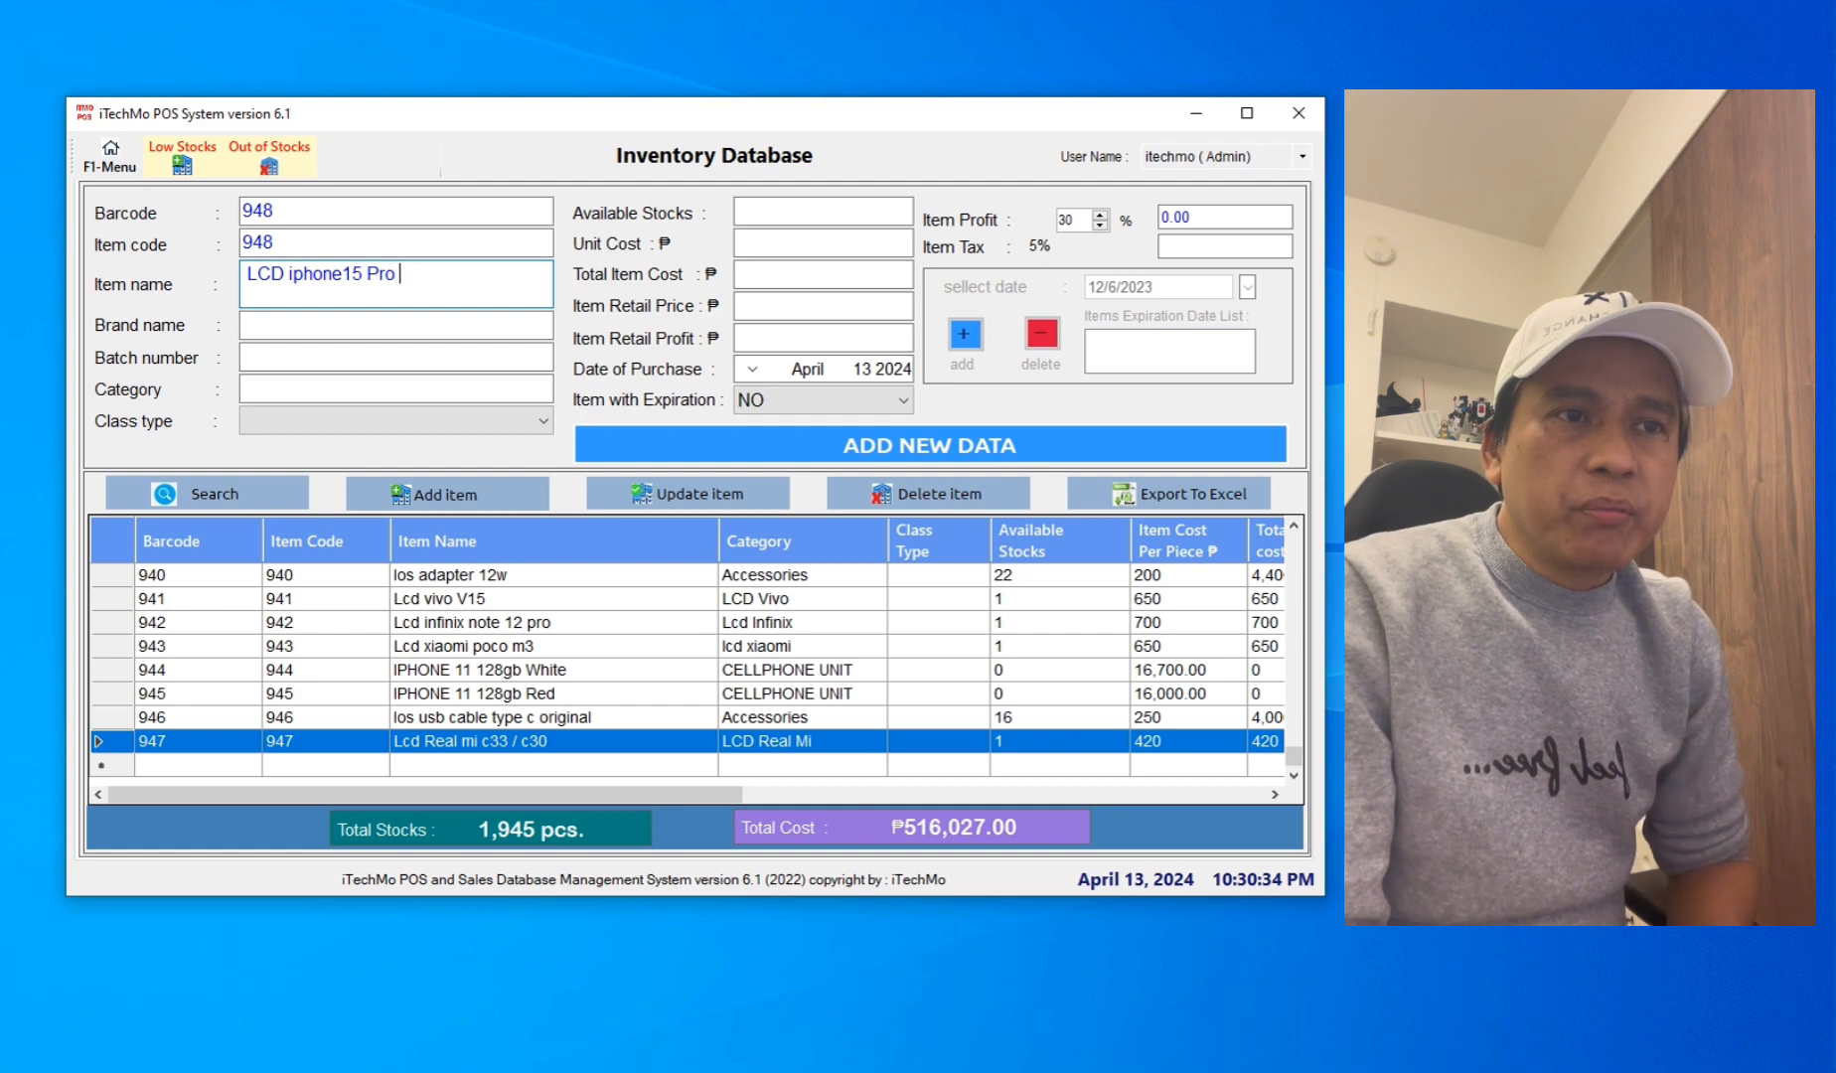
click(274, 326)
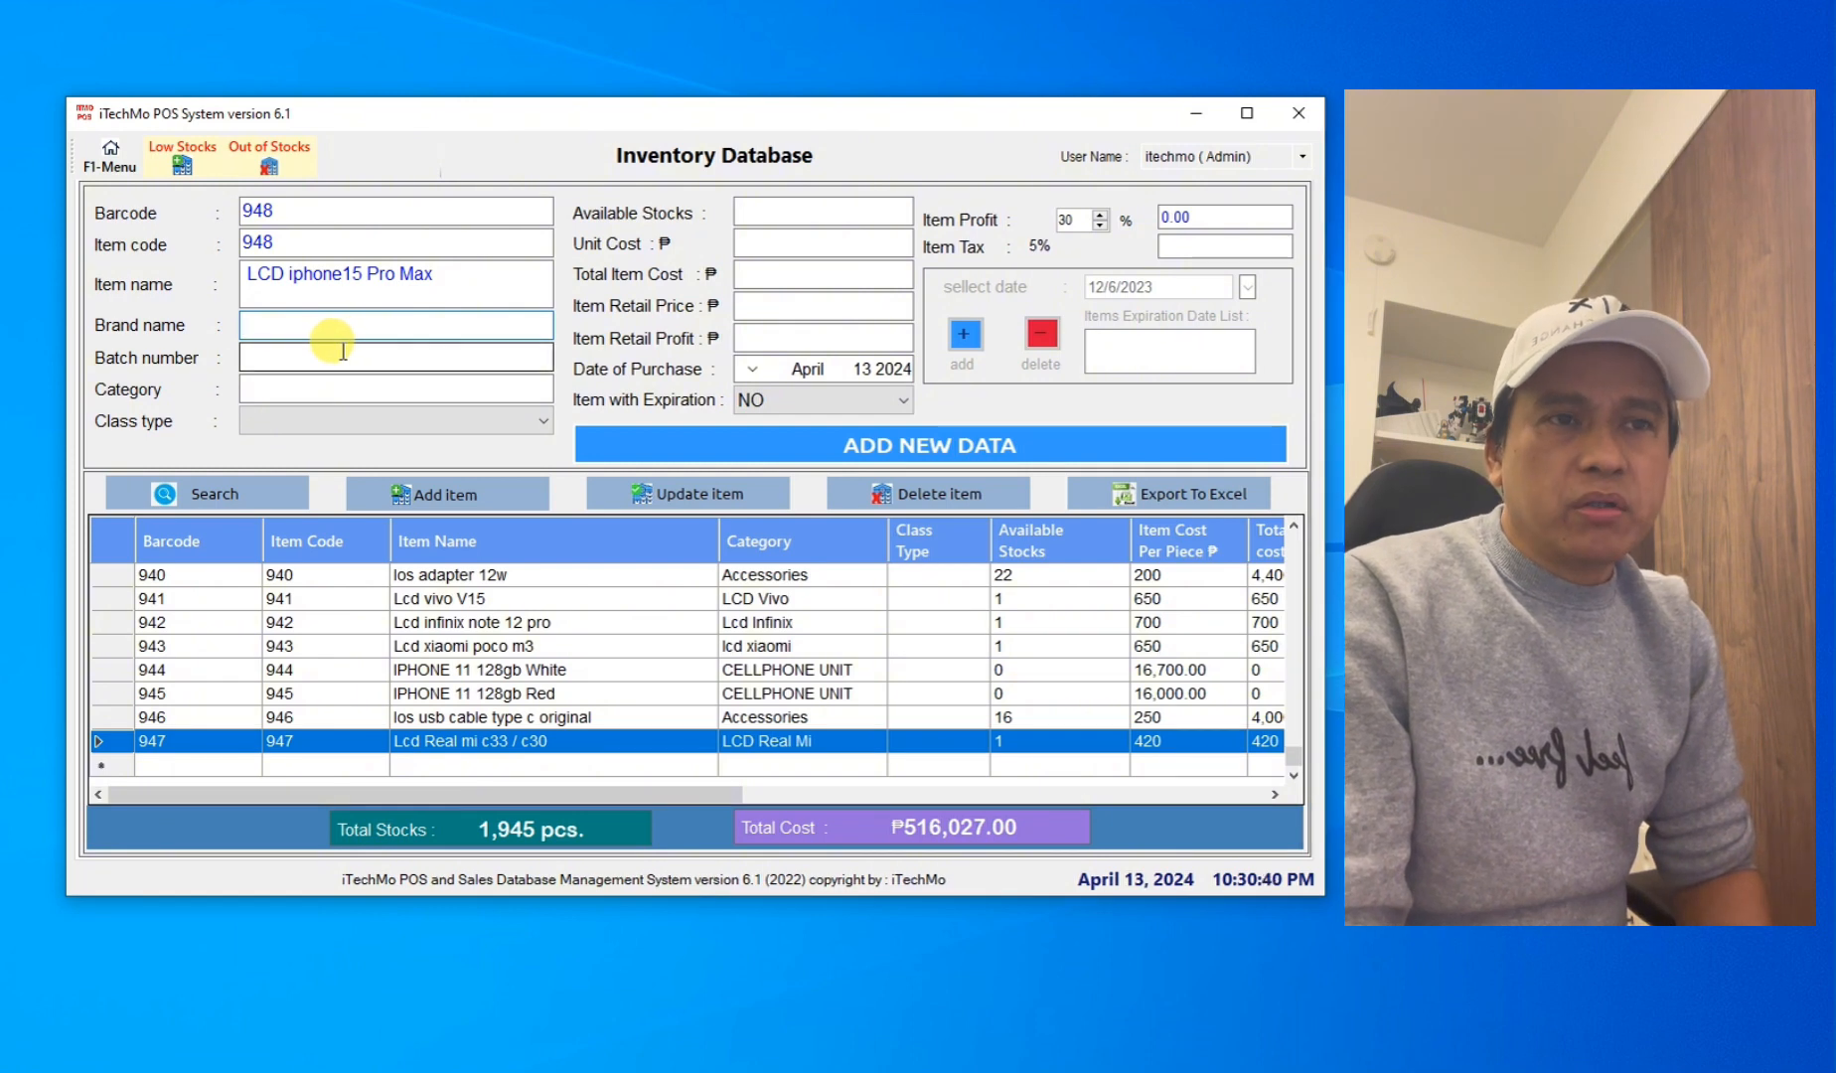
text(Apple)
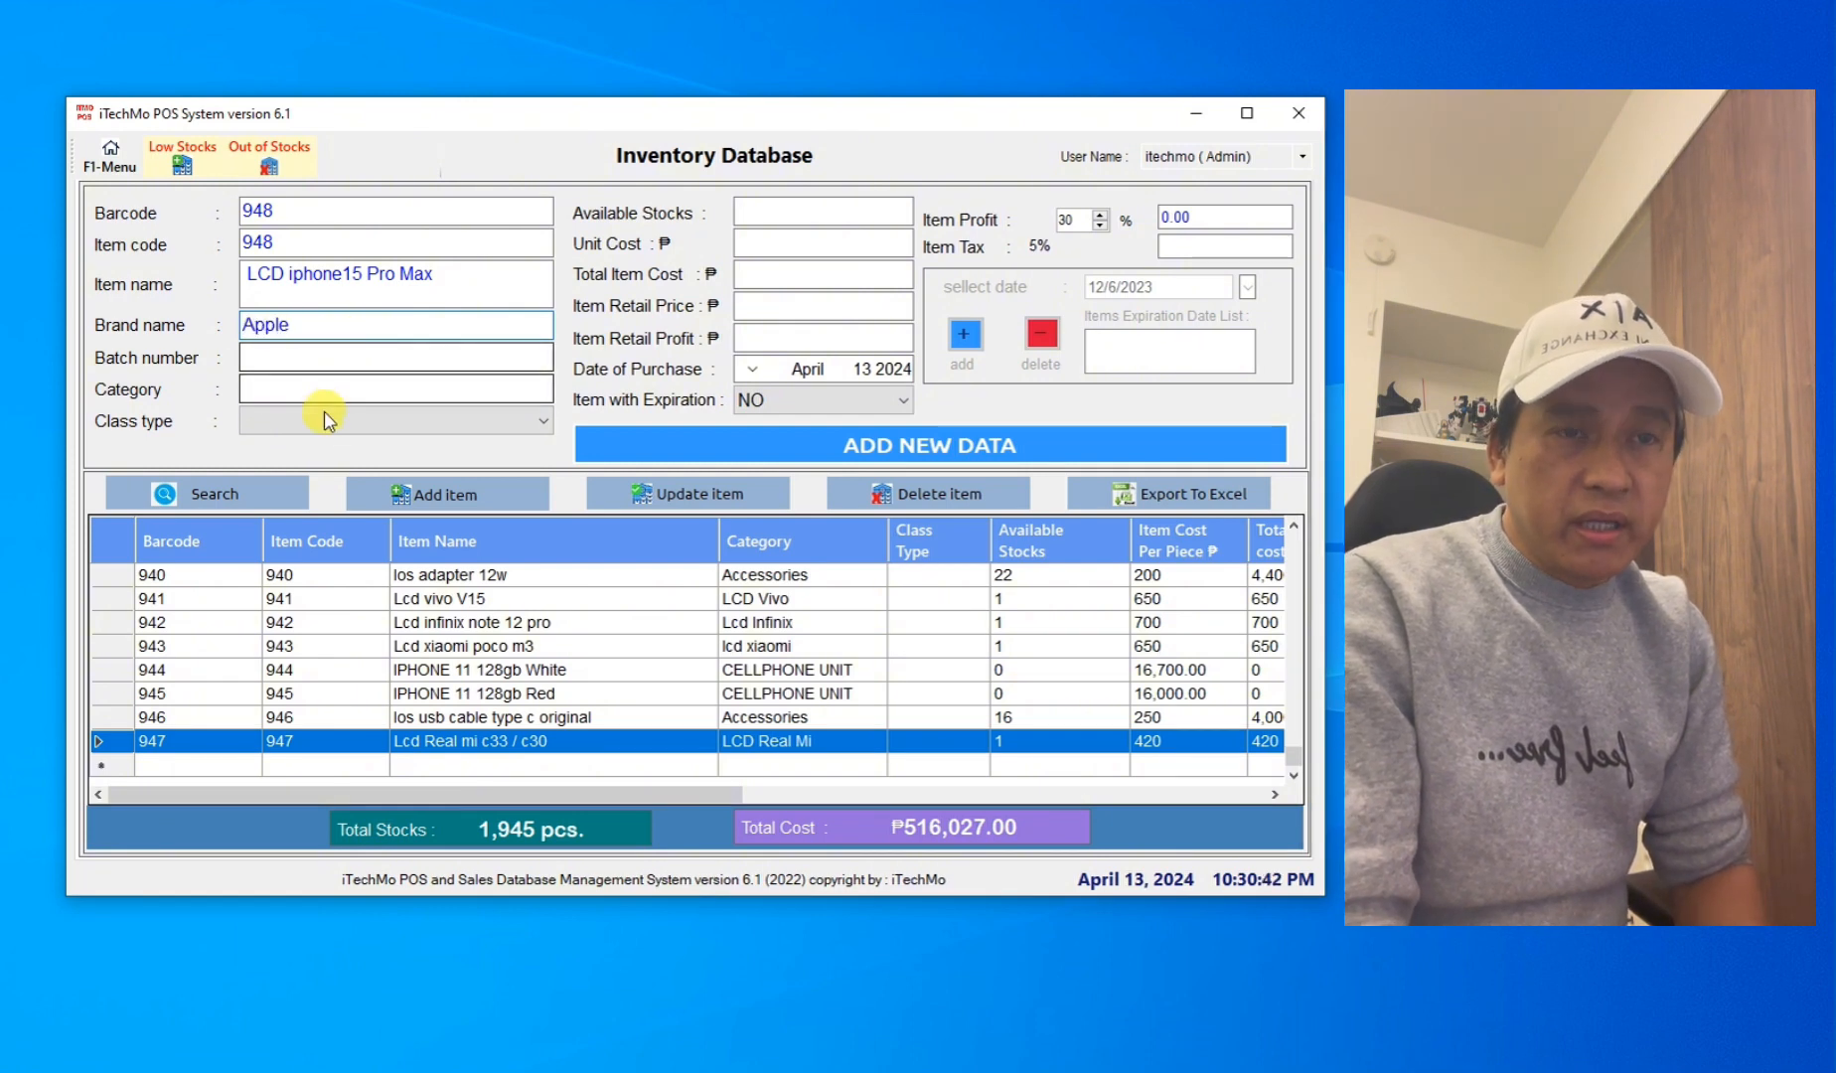
- Set the new item's category to Apple LCD, leaving the batch number and class type blank
click(288, 353)
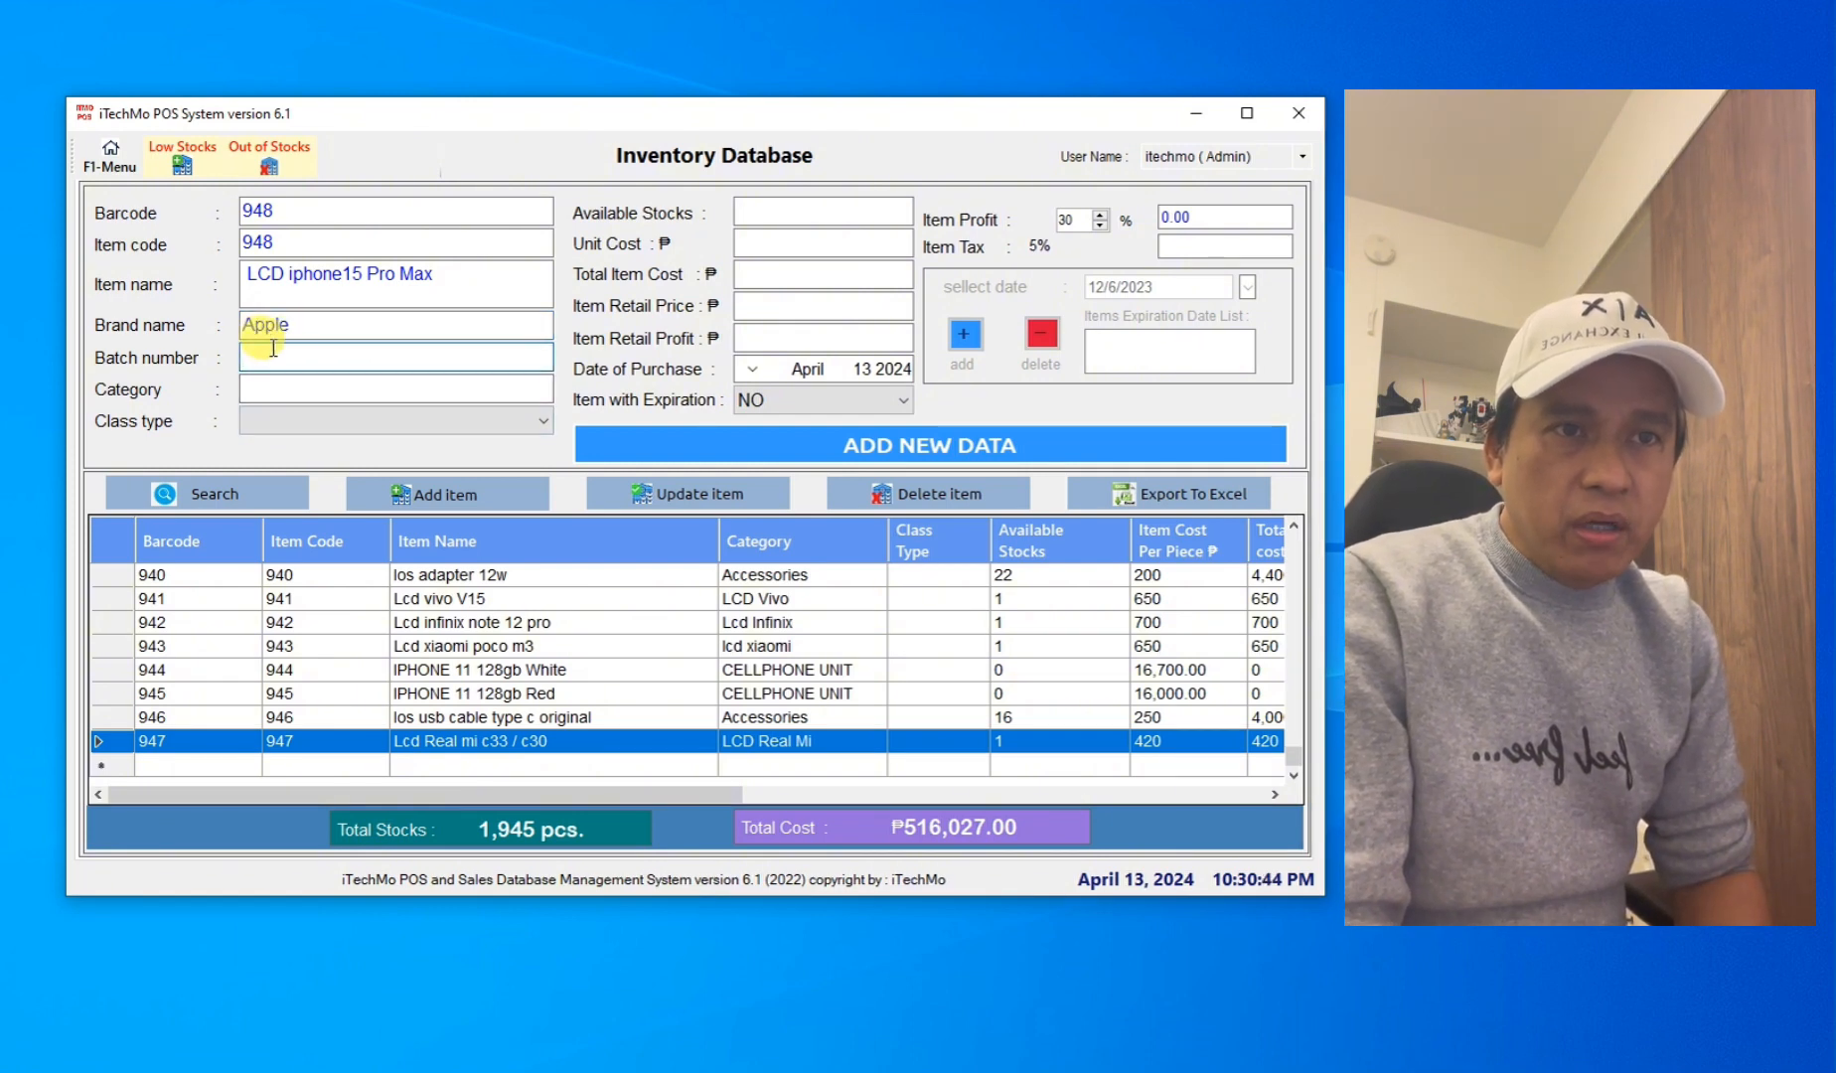
click(403, 384)
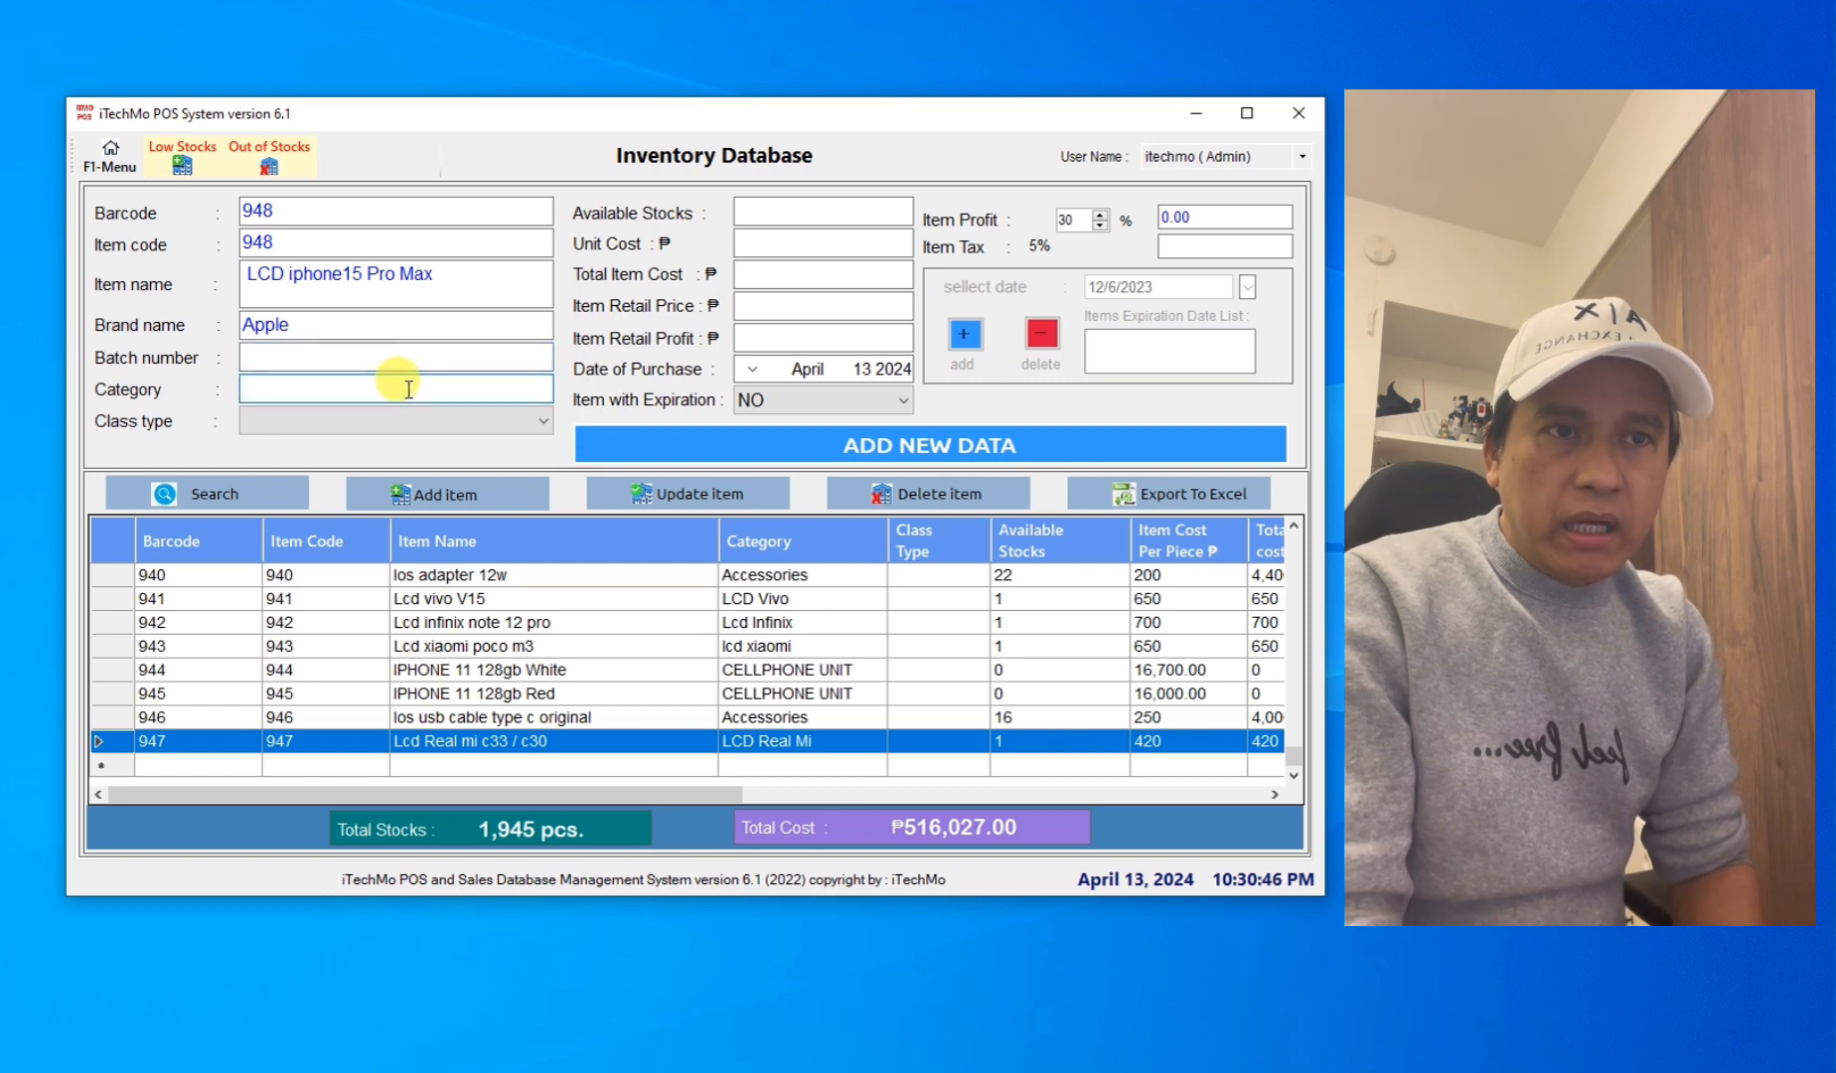
text(App)
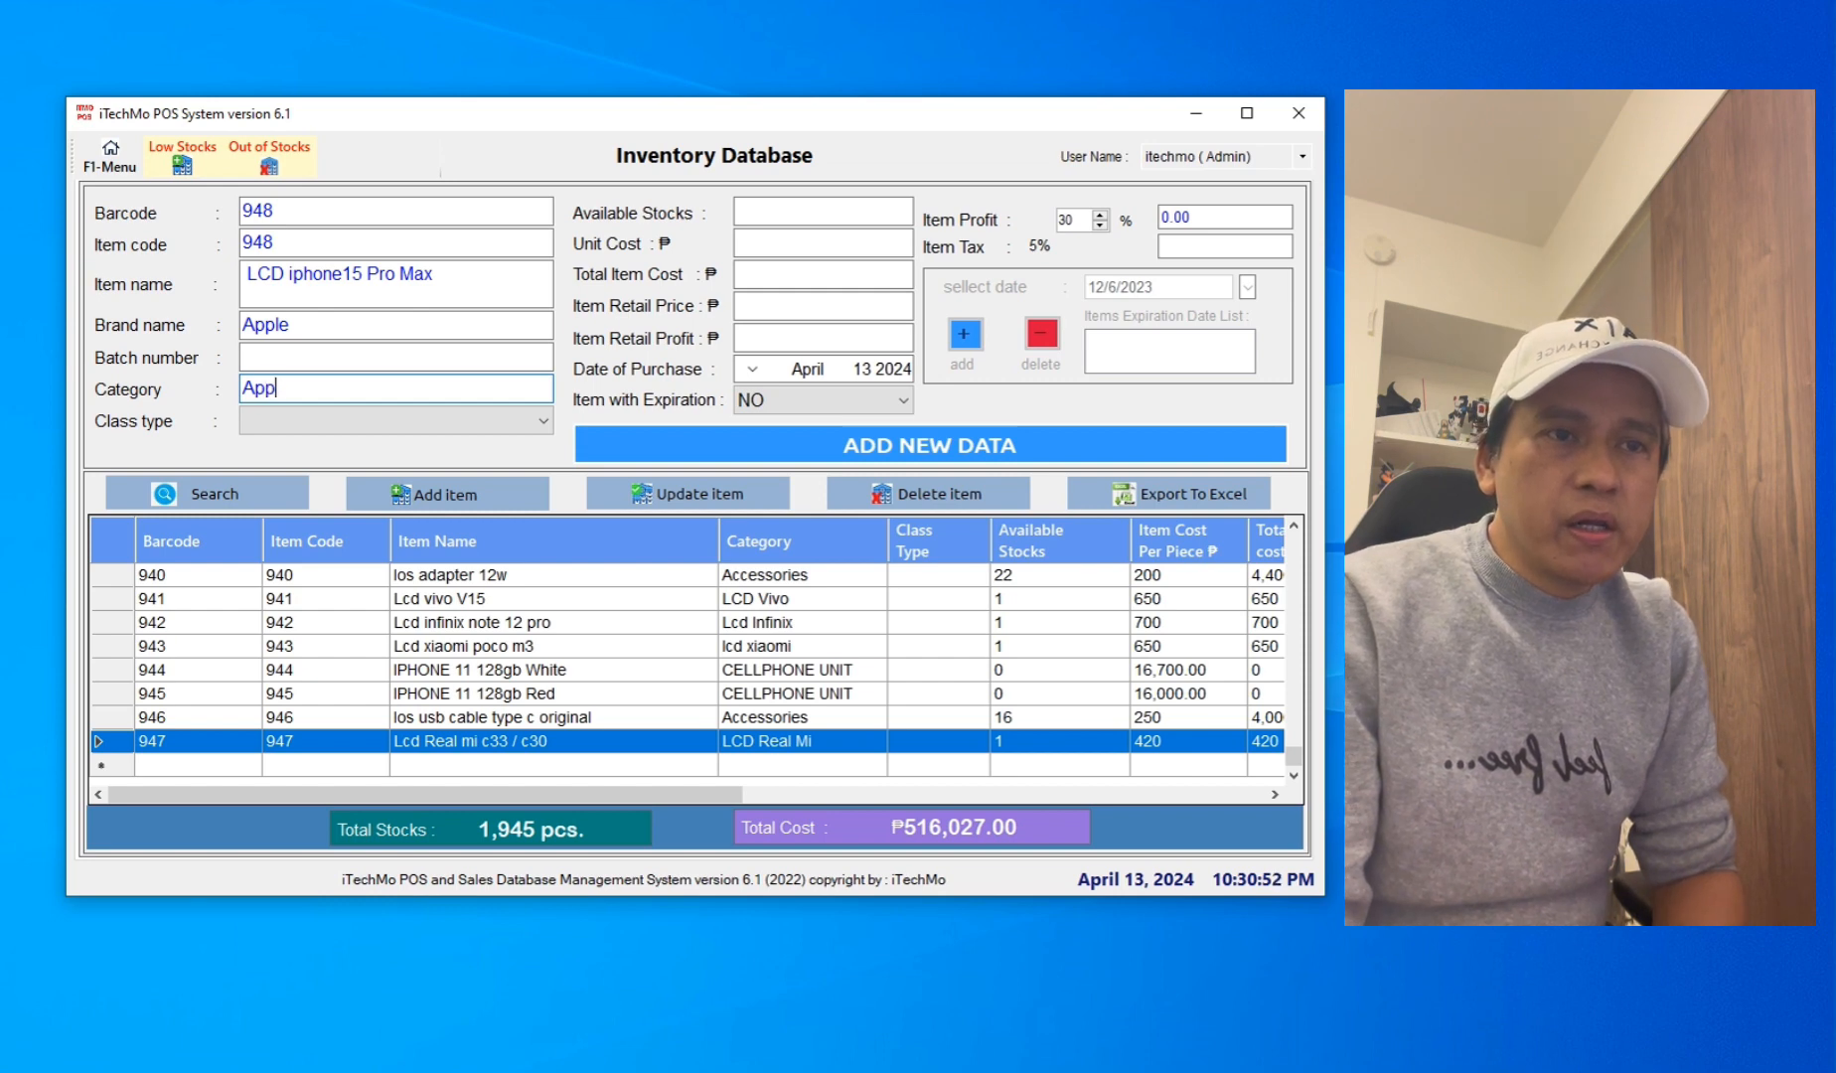
text(lle L)
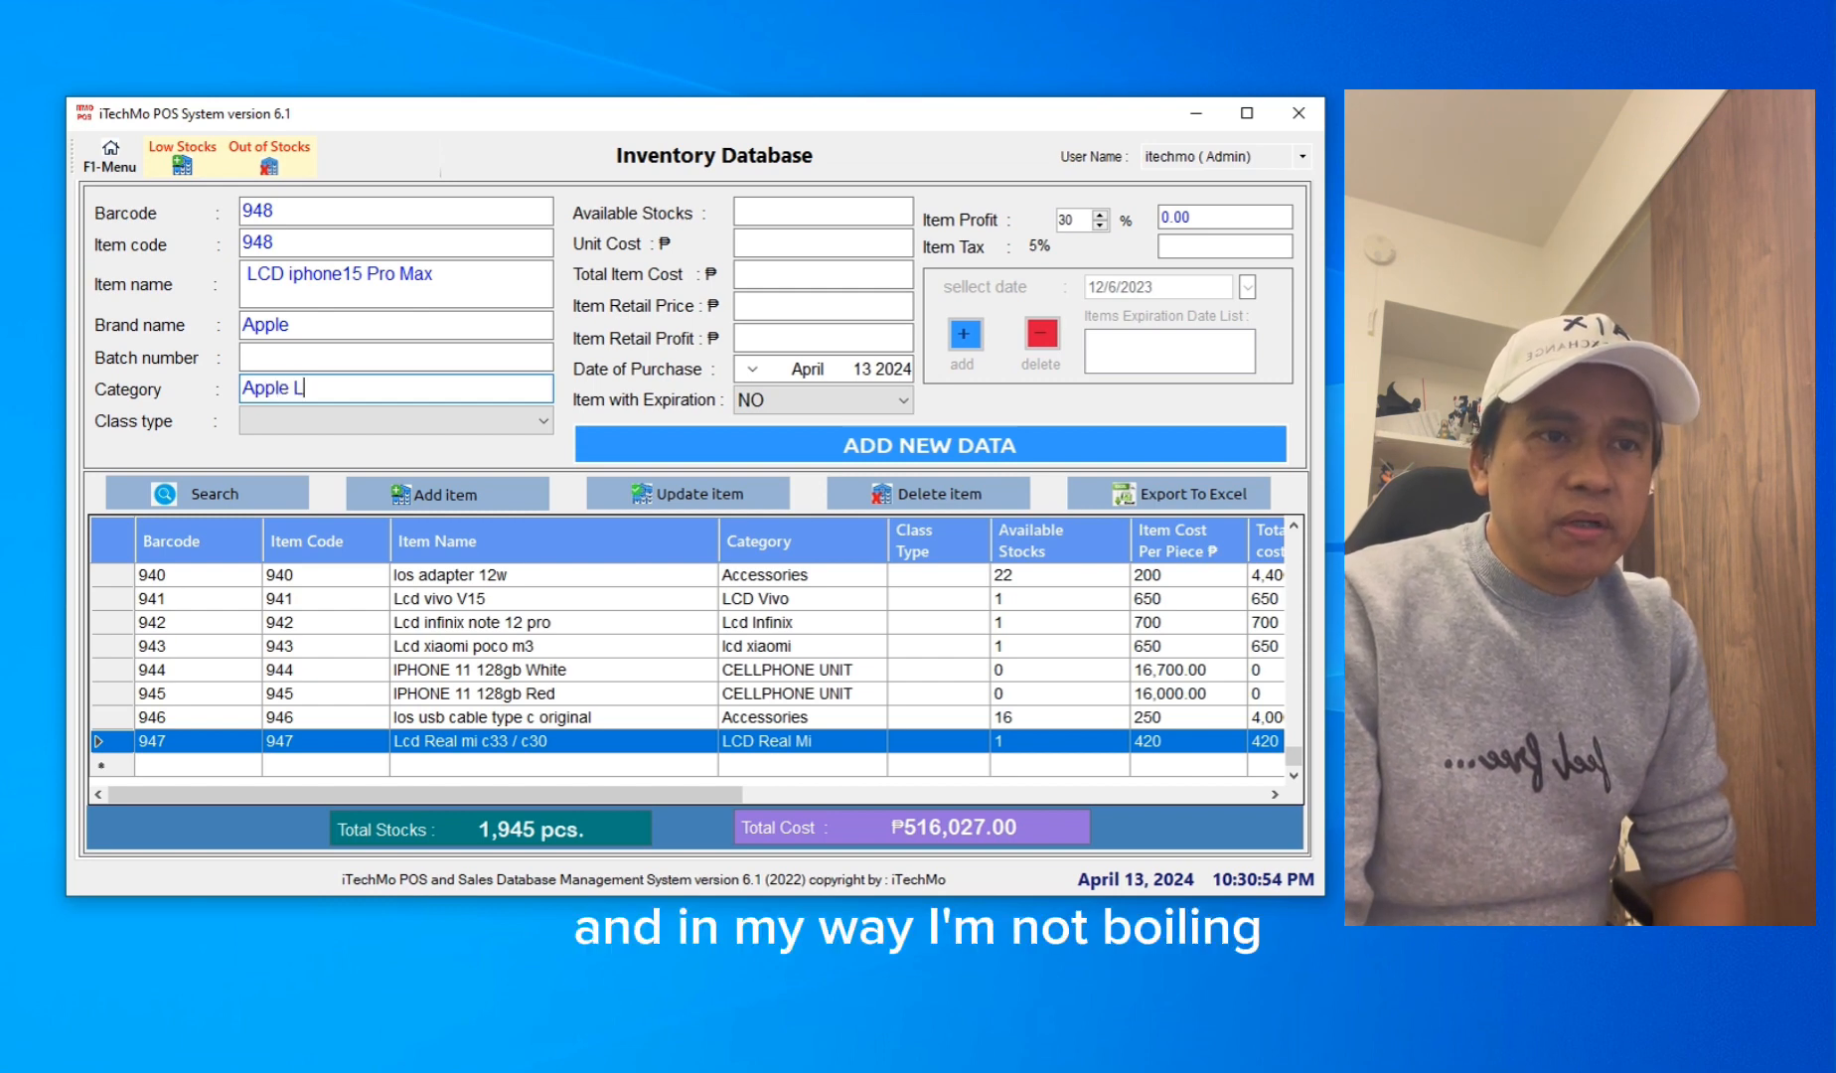
text(CD)
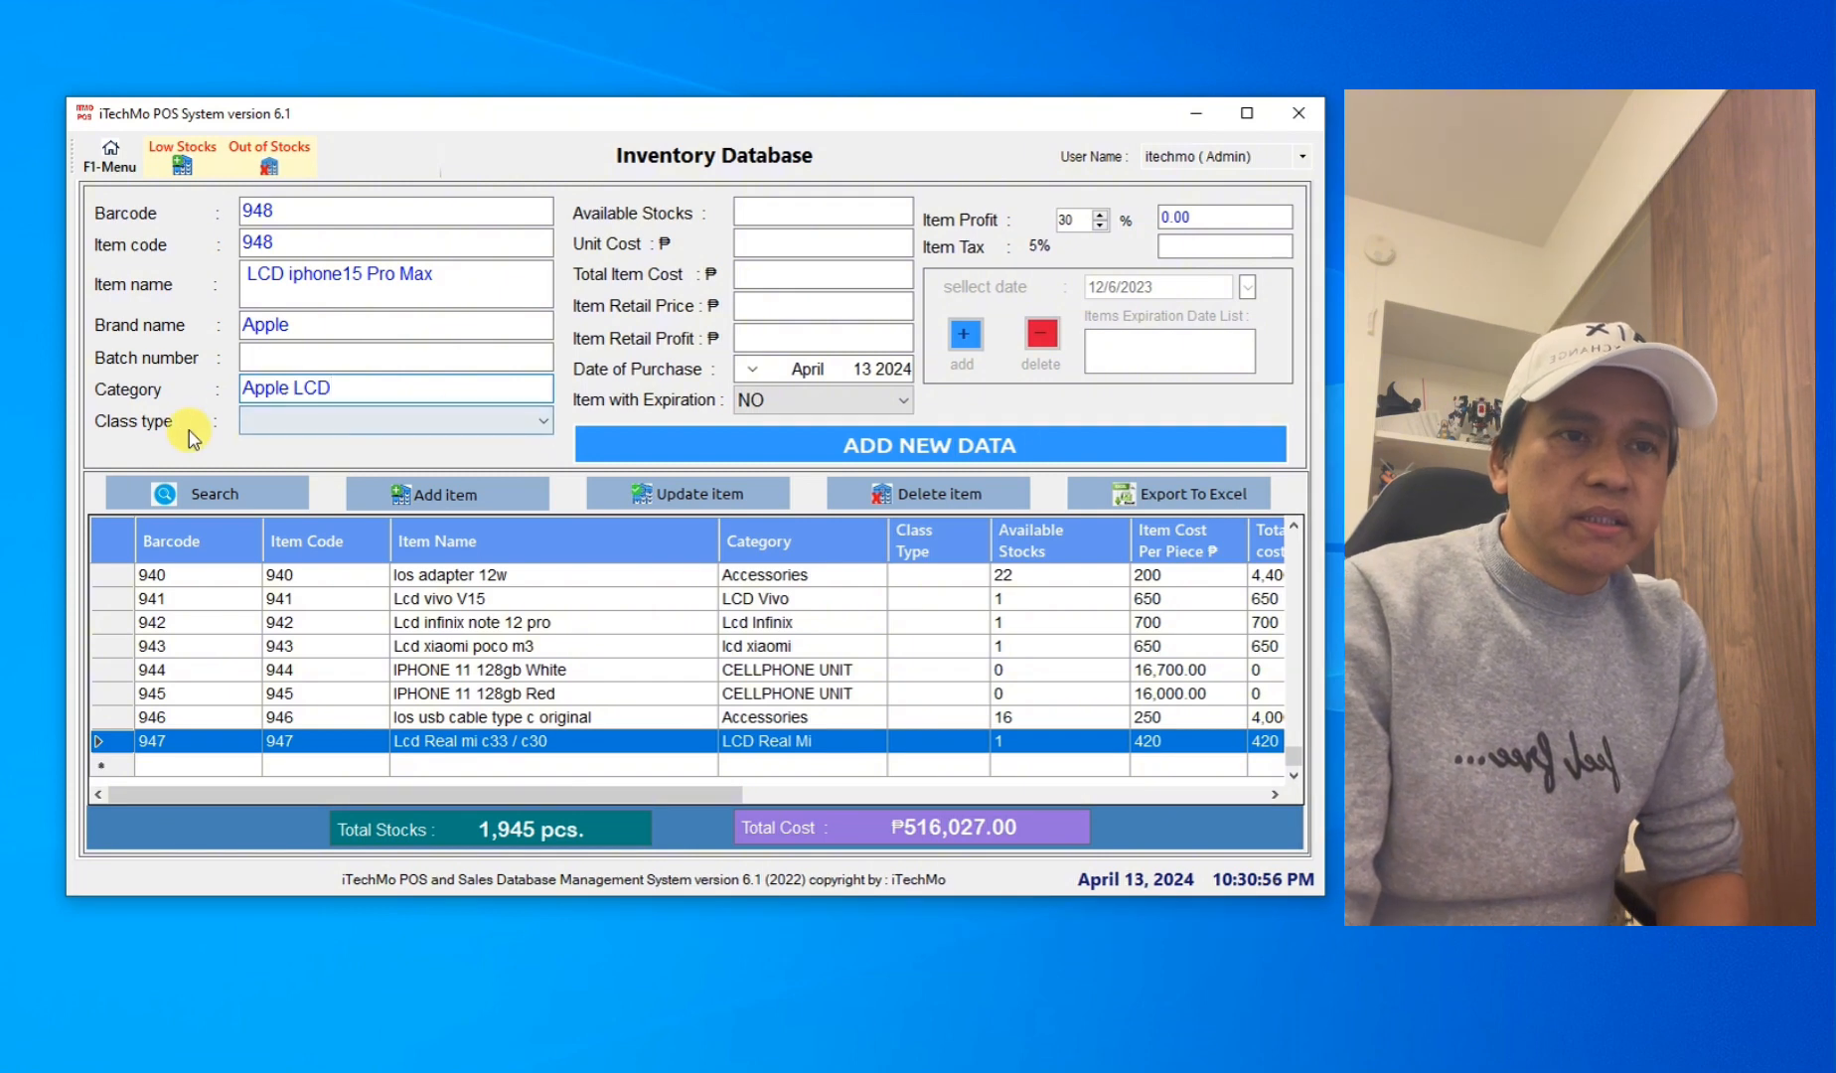
click(544, 424)
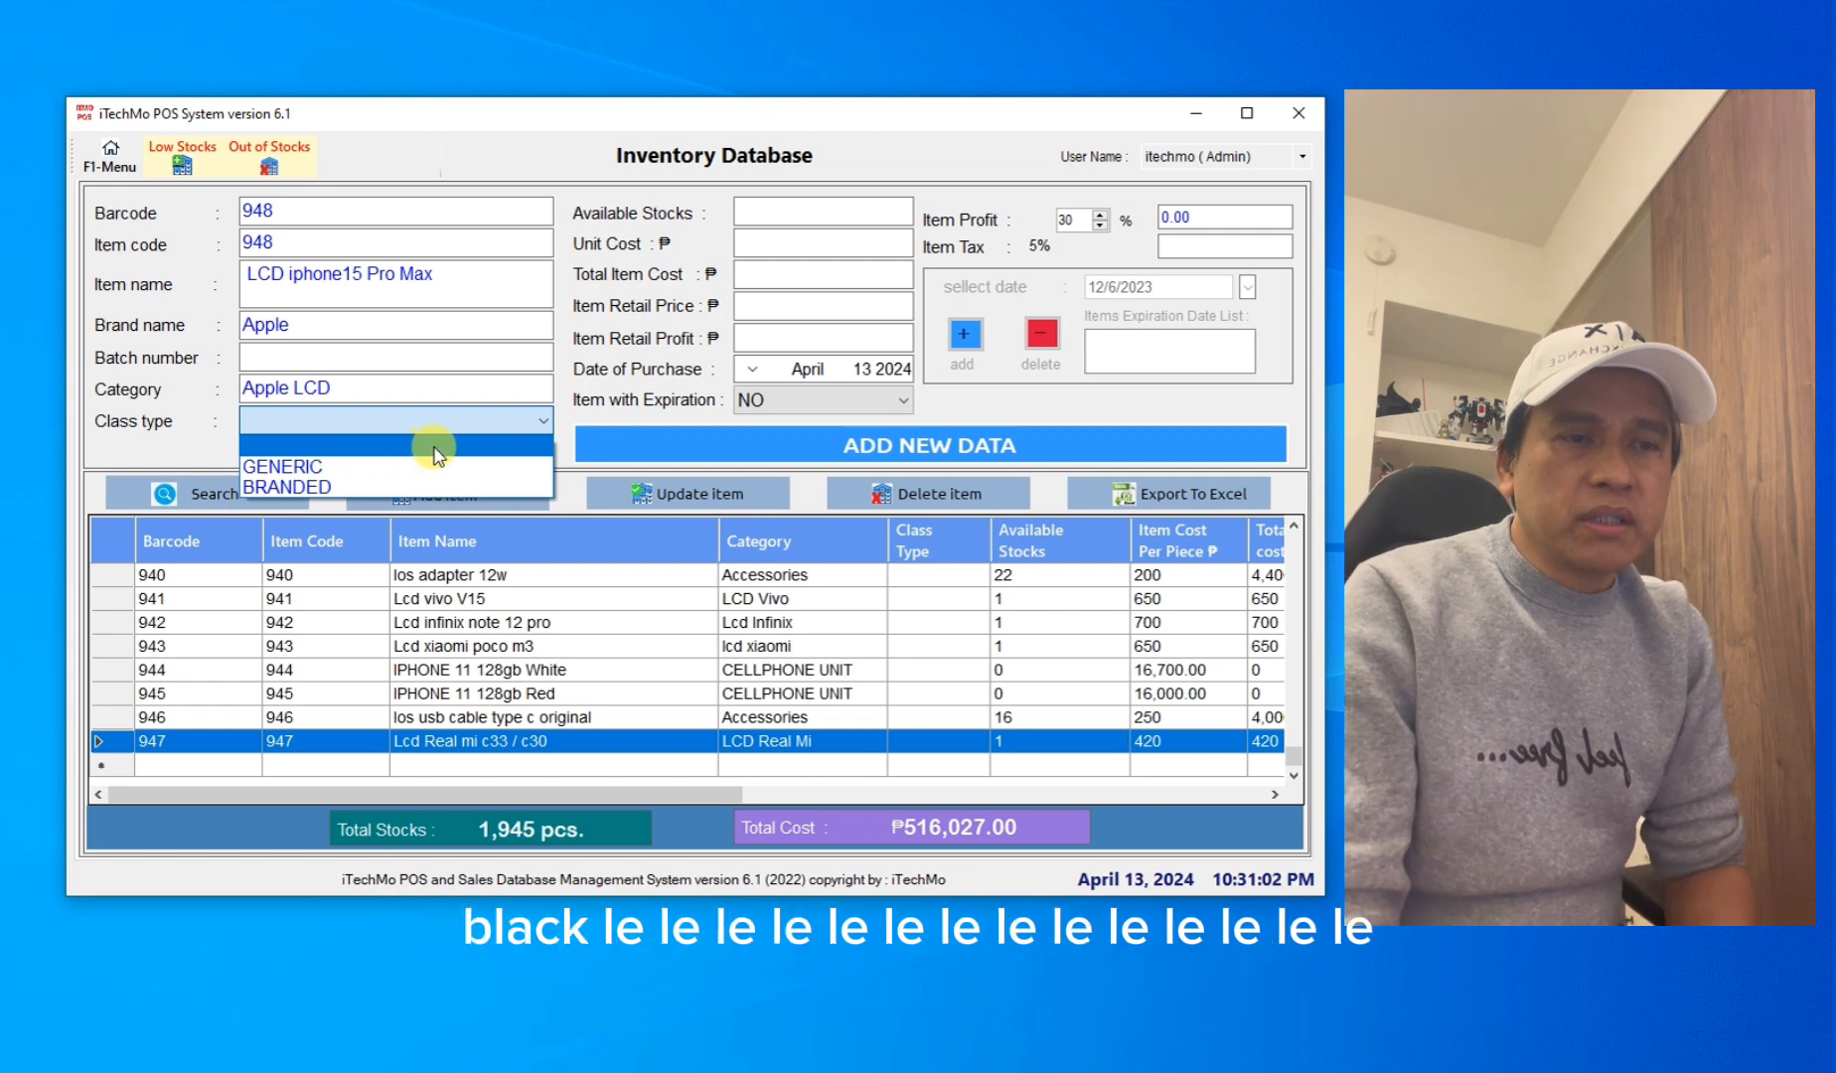
click(464, 447)
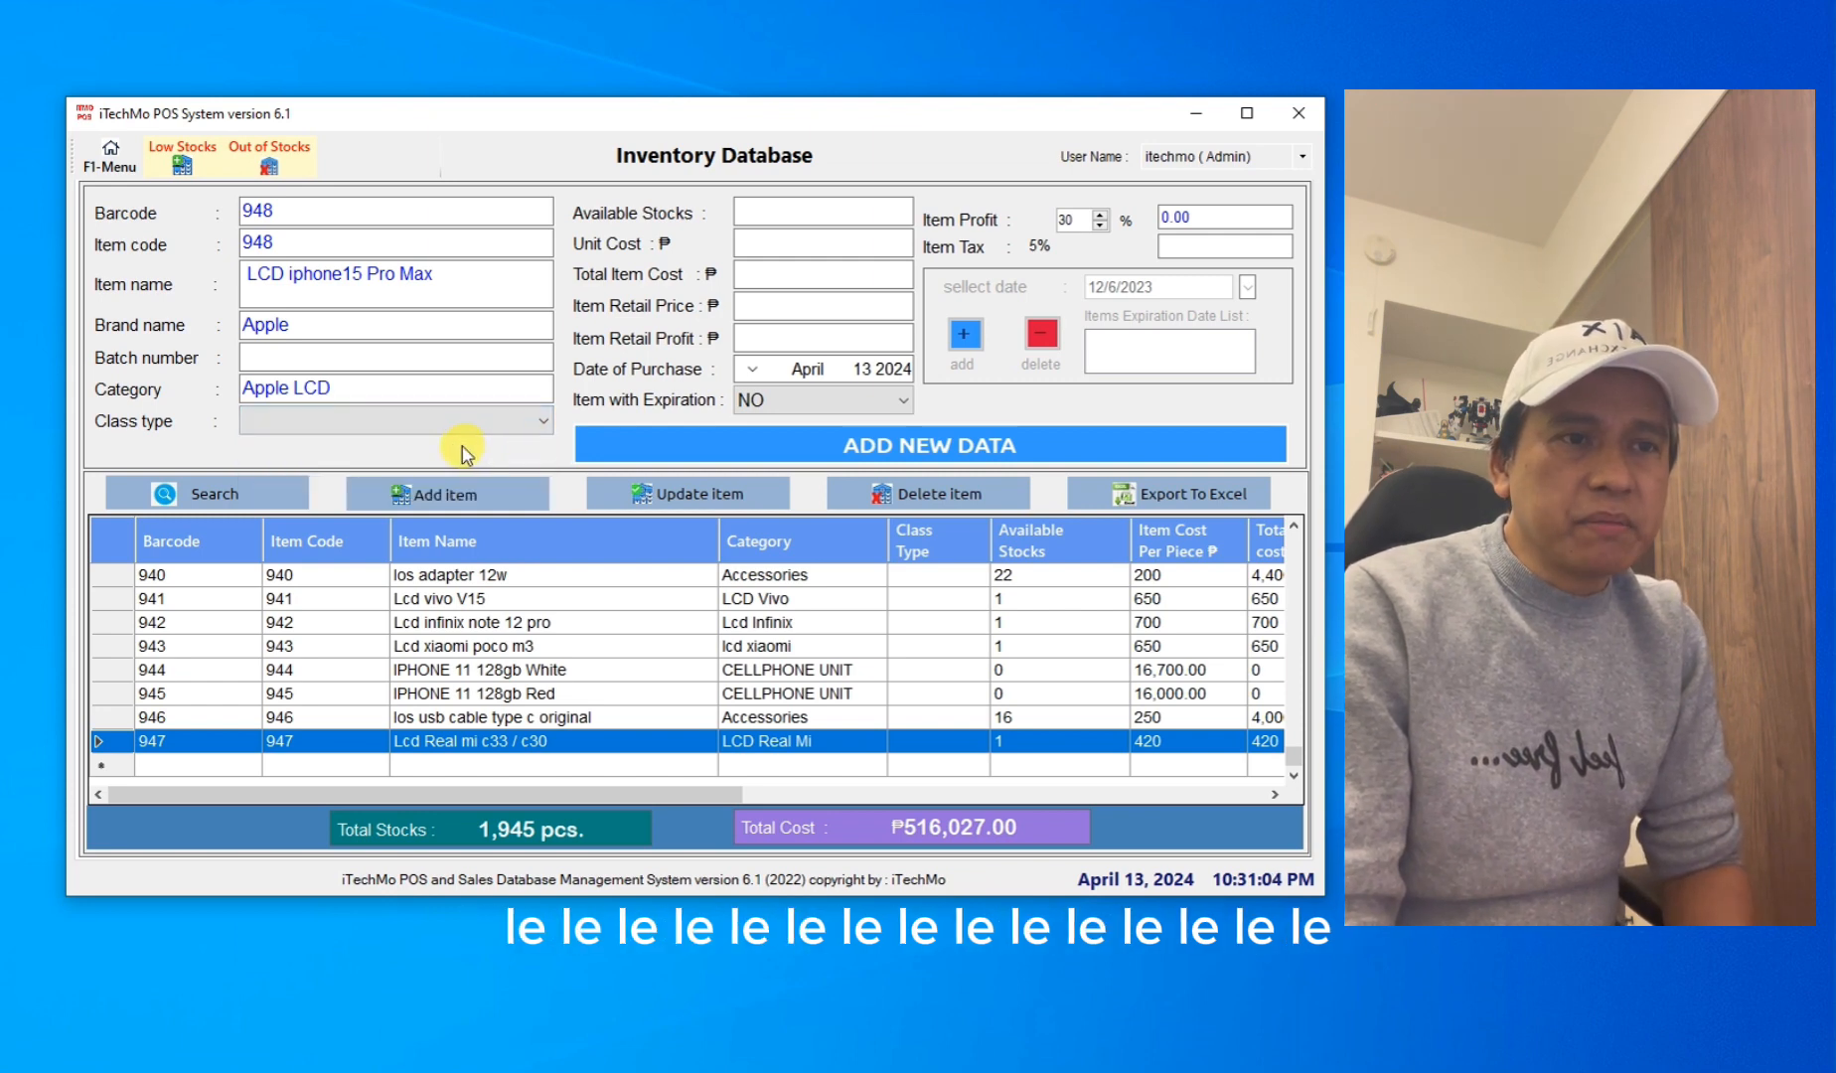
- Set the new item's available stocks to 5 and its unit cost to 4000
click(764, 214)
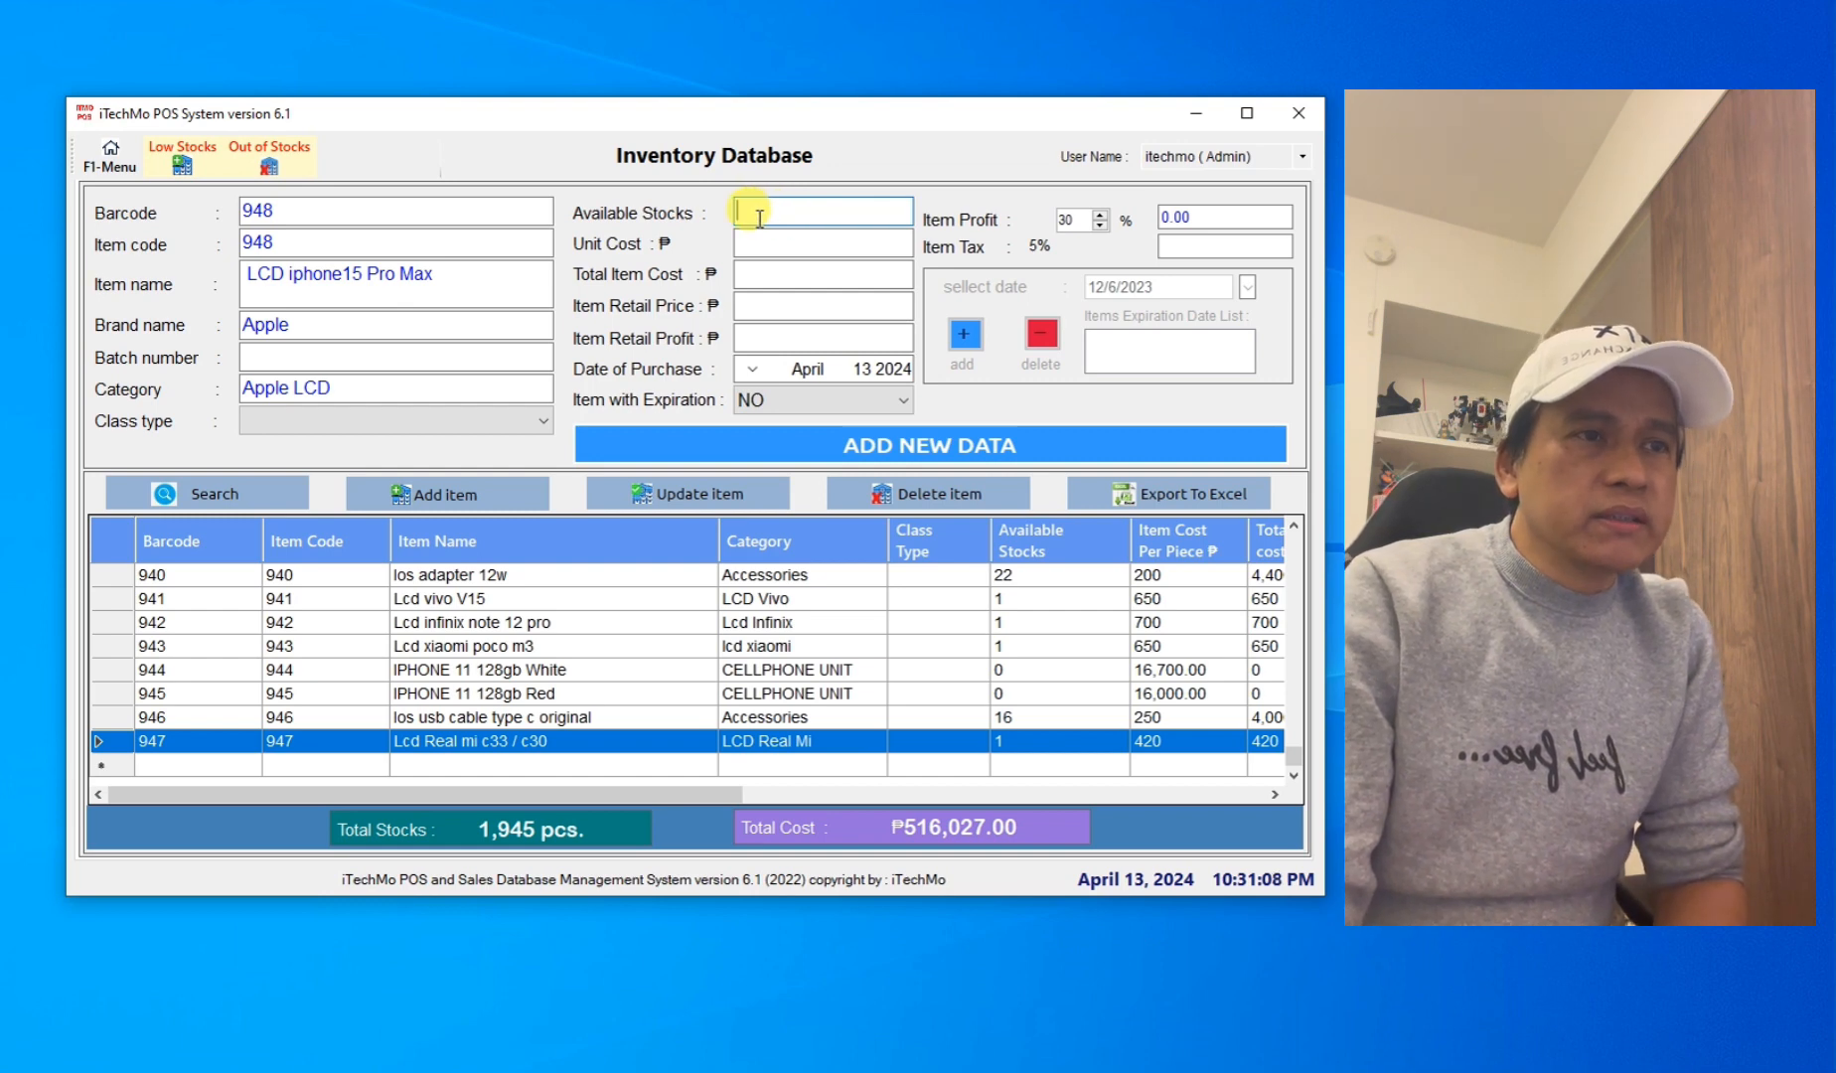
click(756, 234)
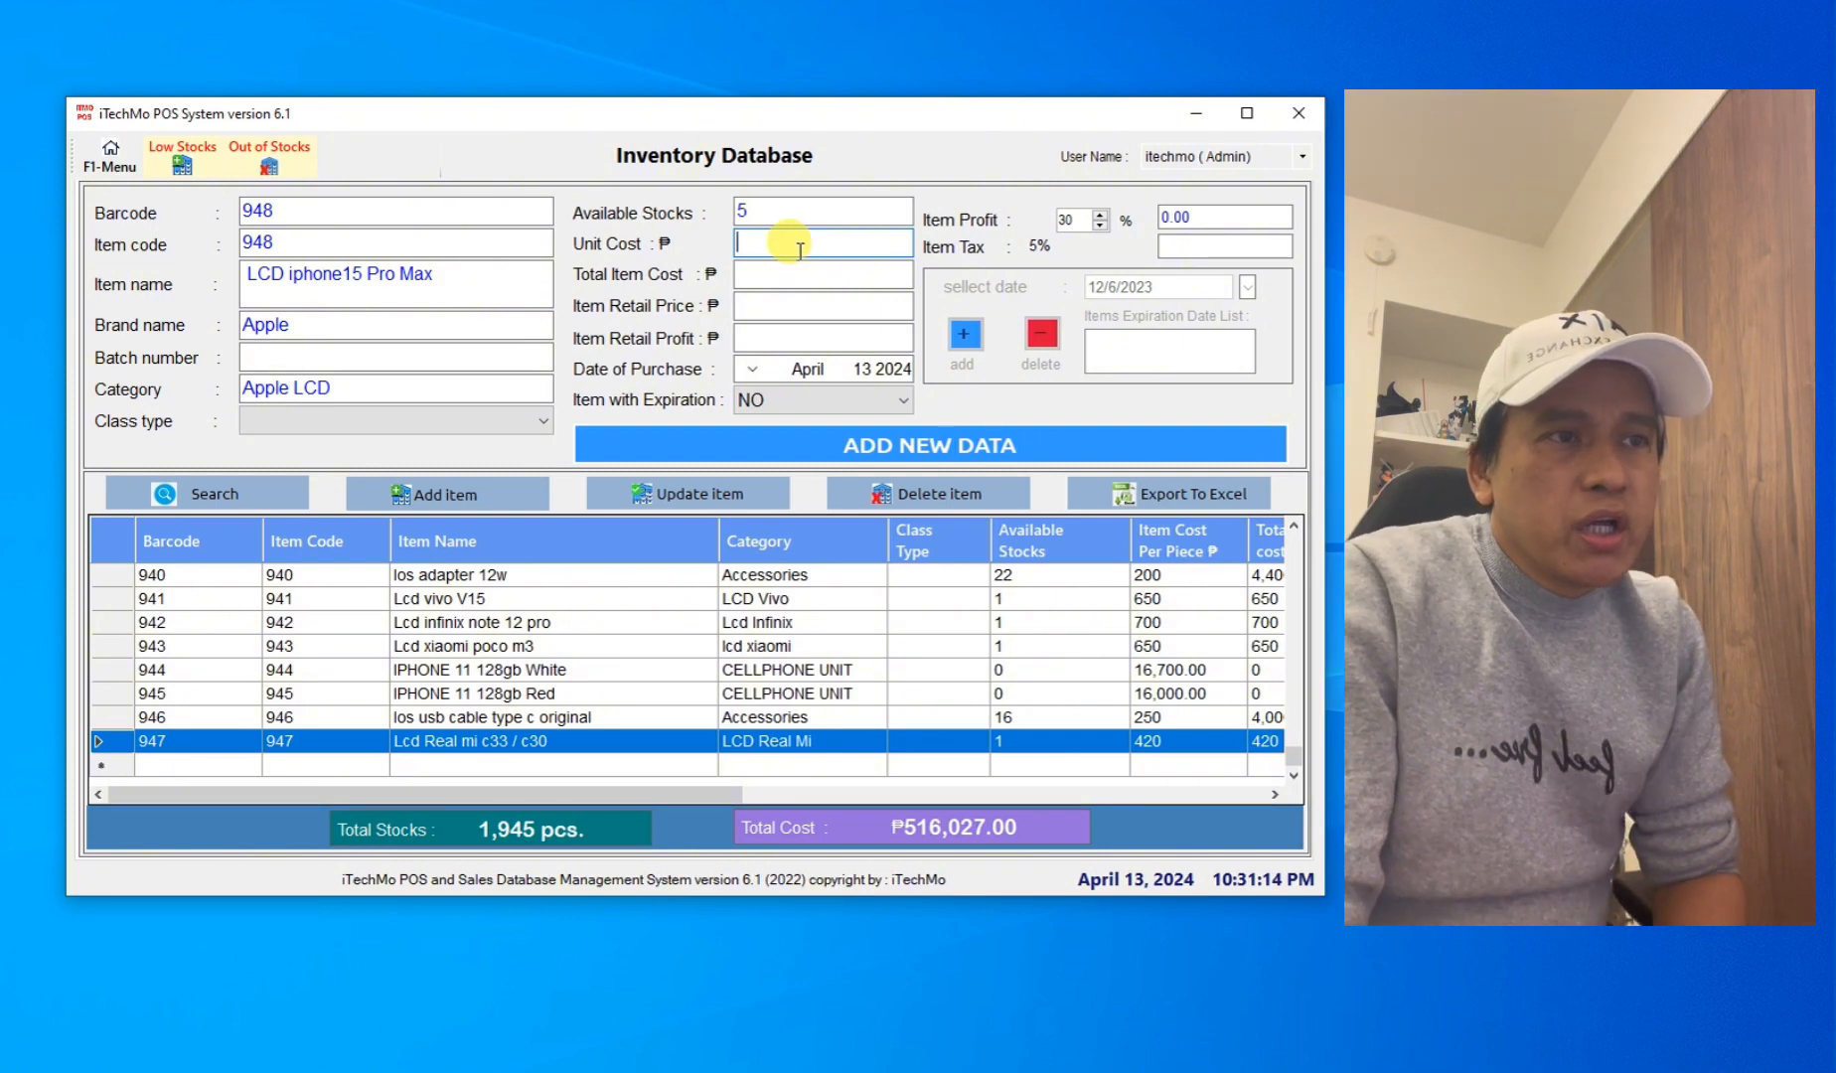
text(40)
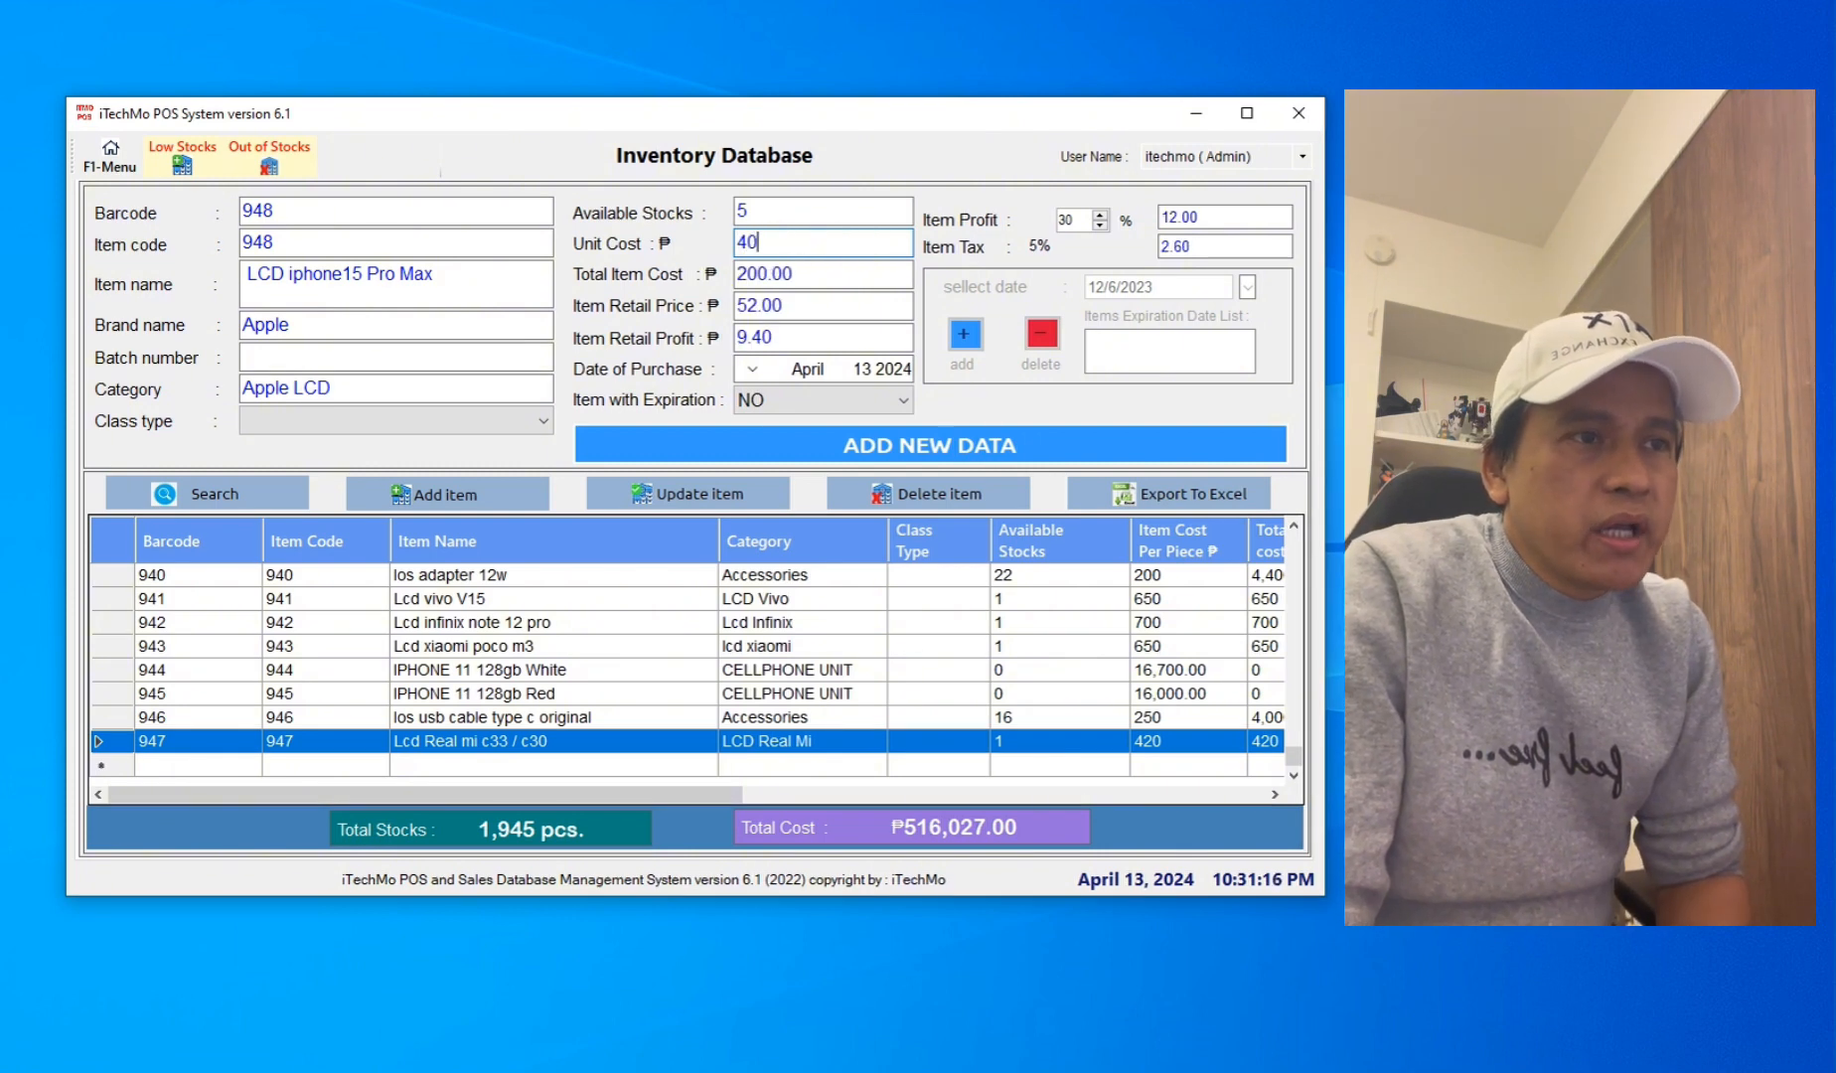
text(00)
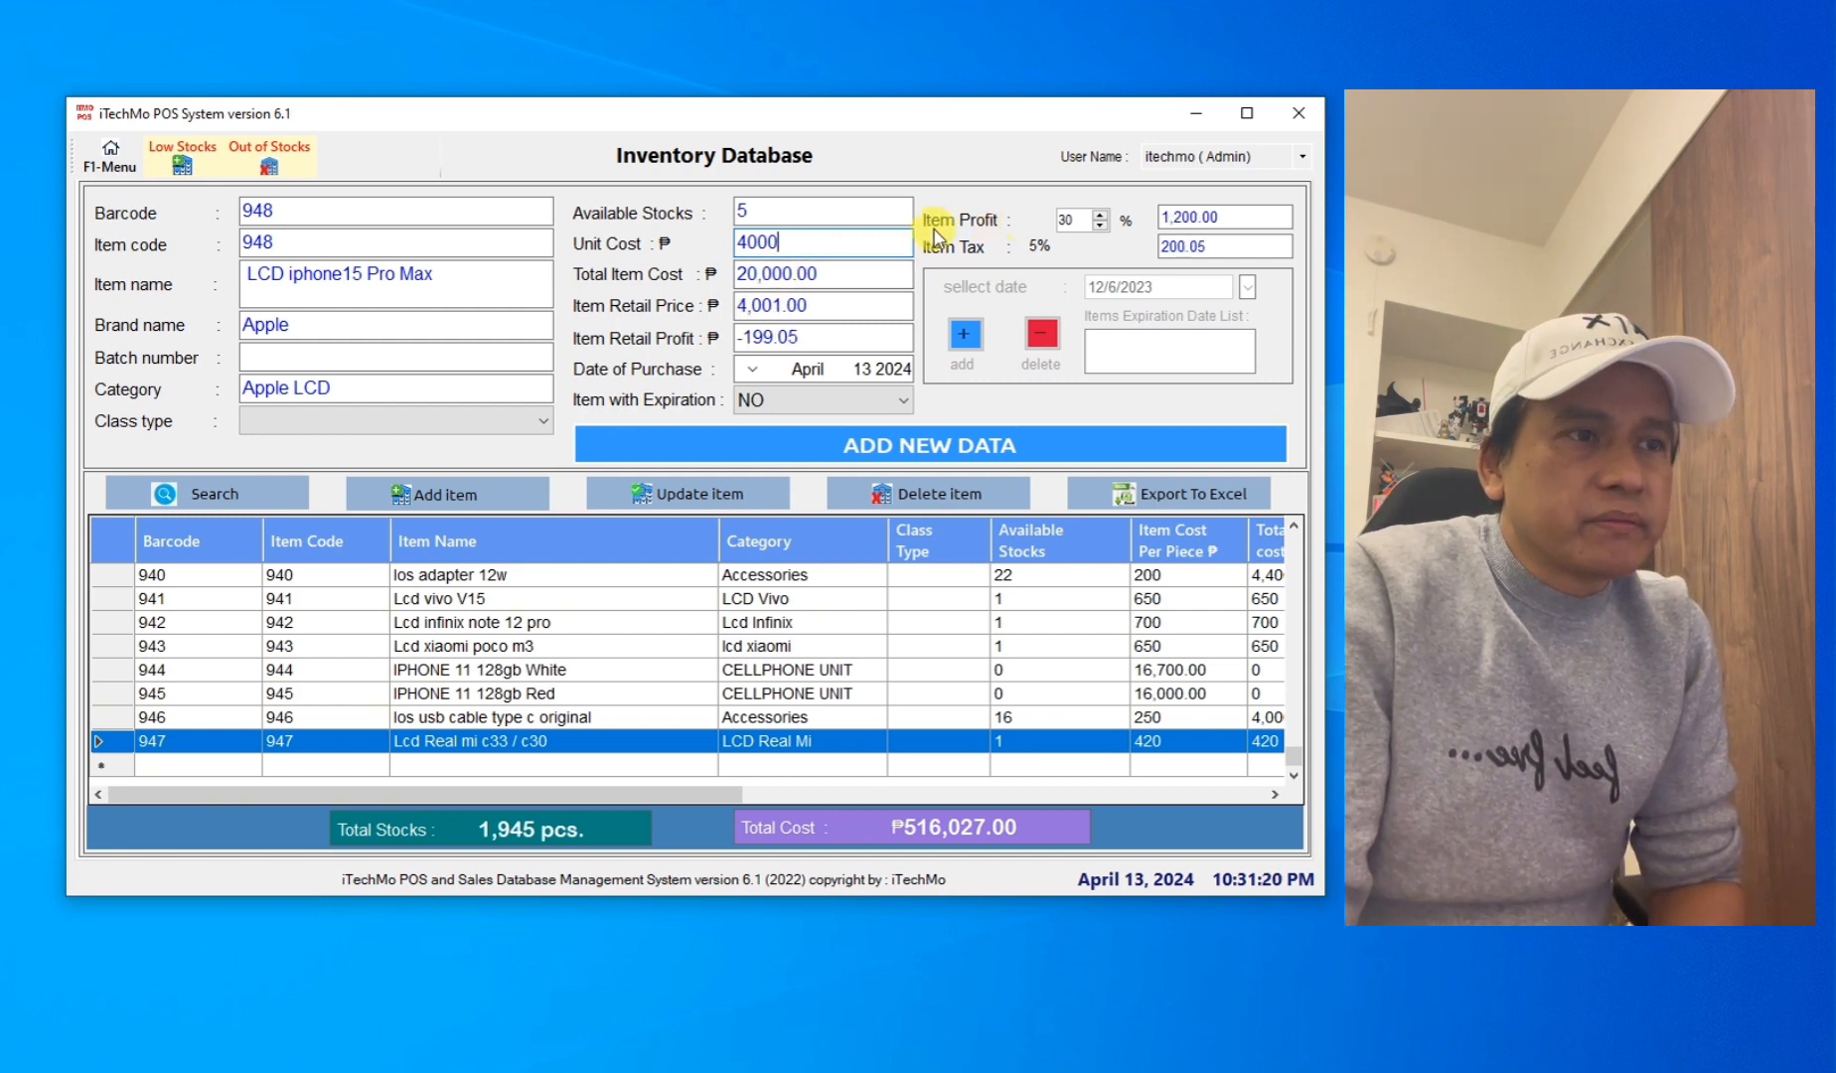
- Set the item profit percentage to 33 and replace the profit amount with 1000
click(1100, 230)
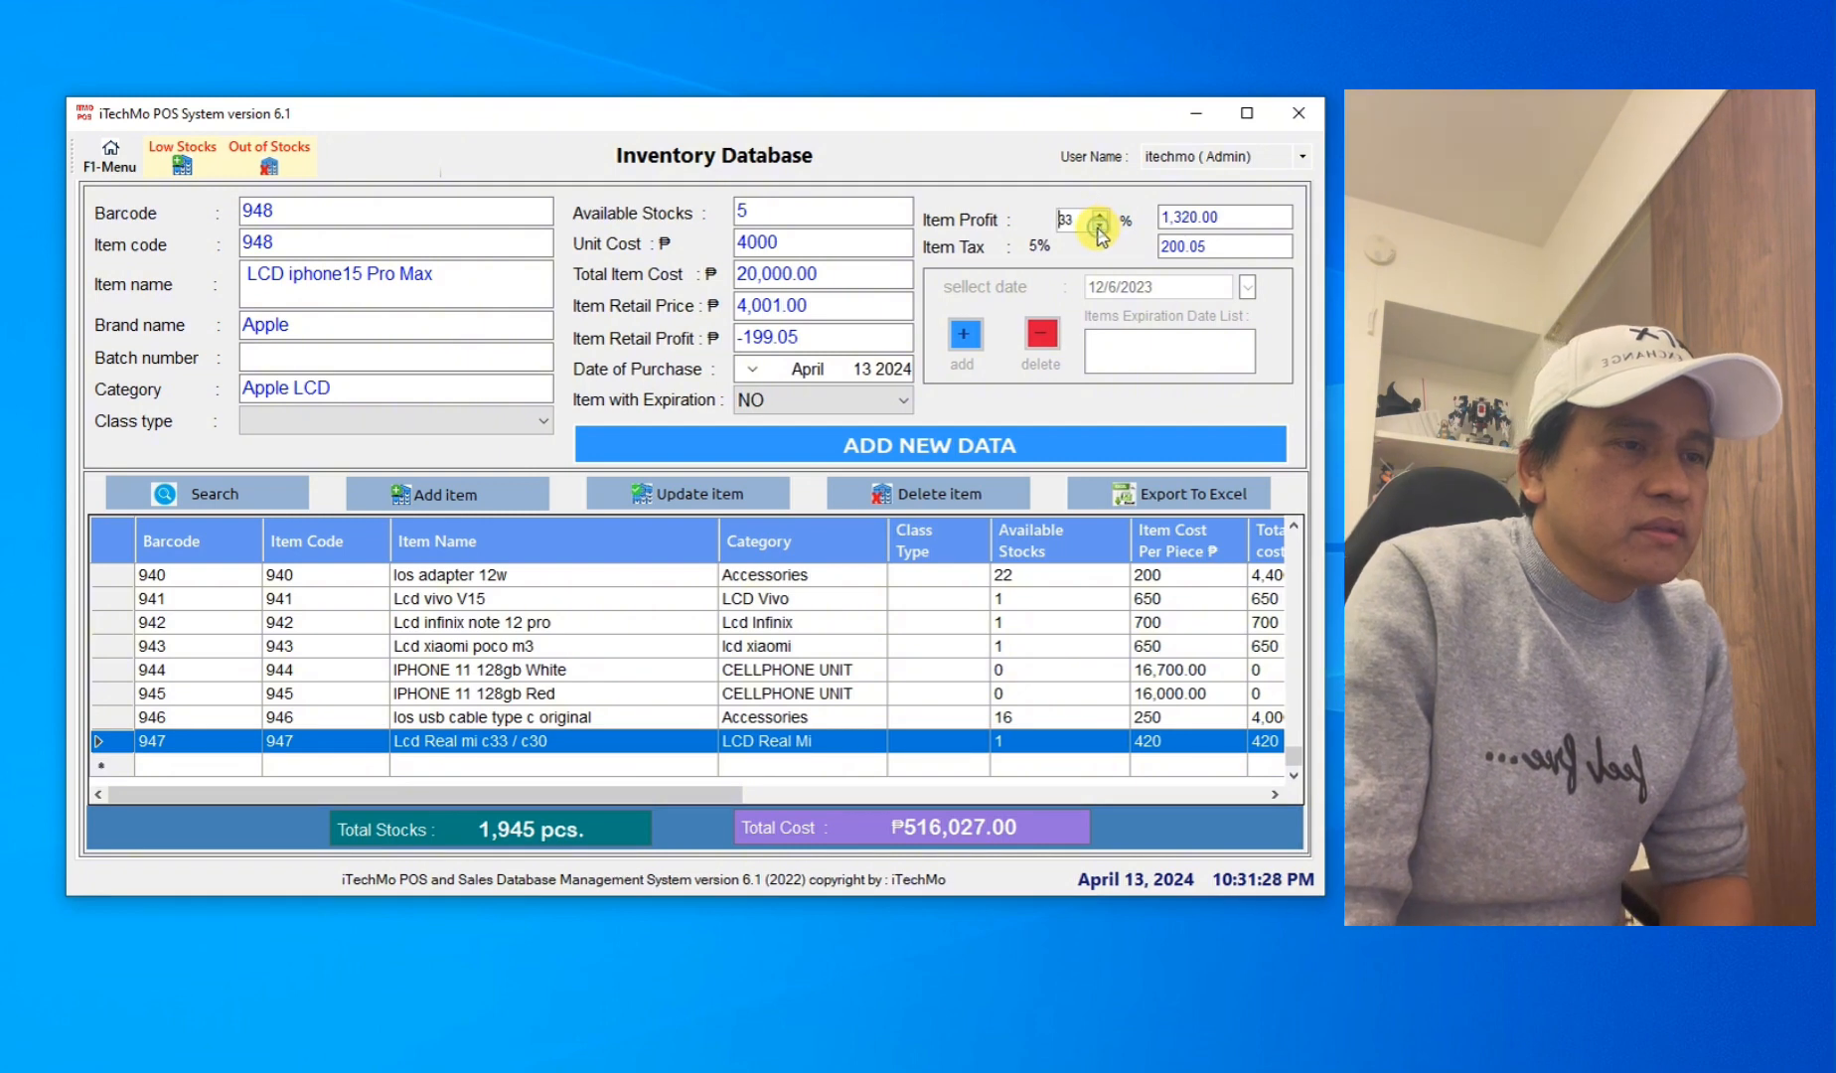
click(1255, 220)
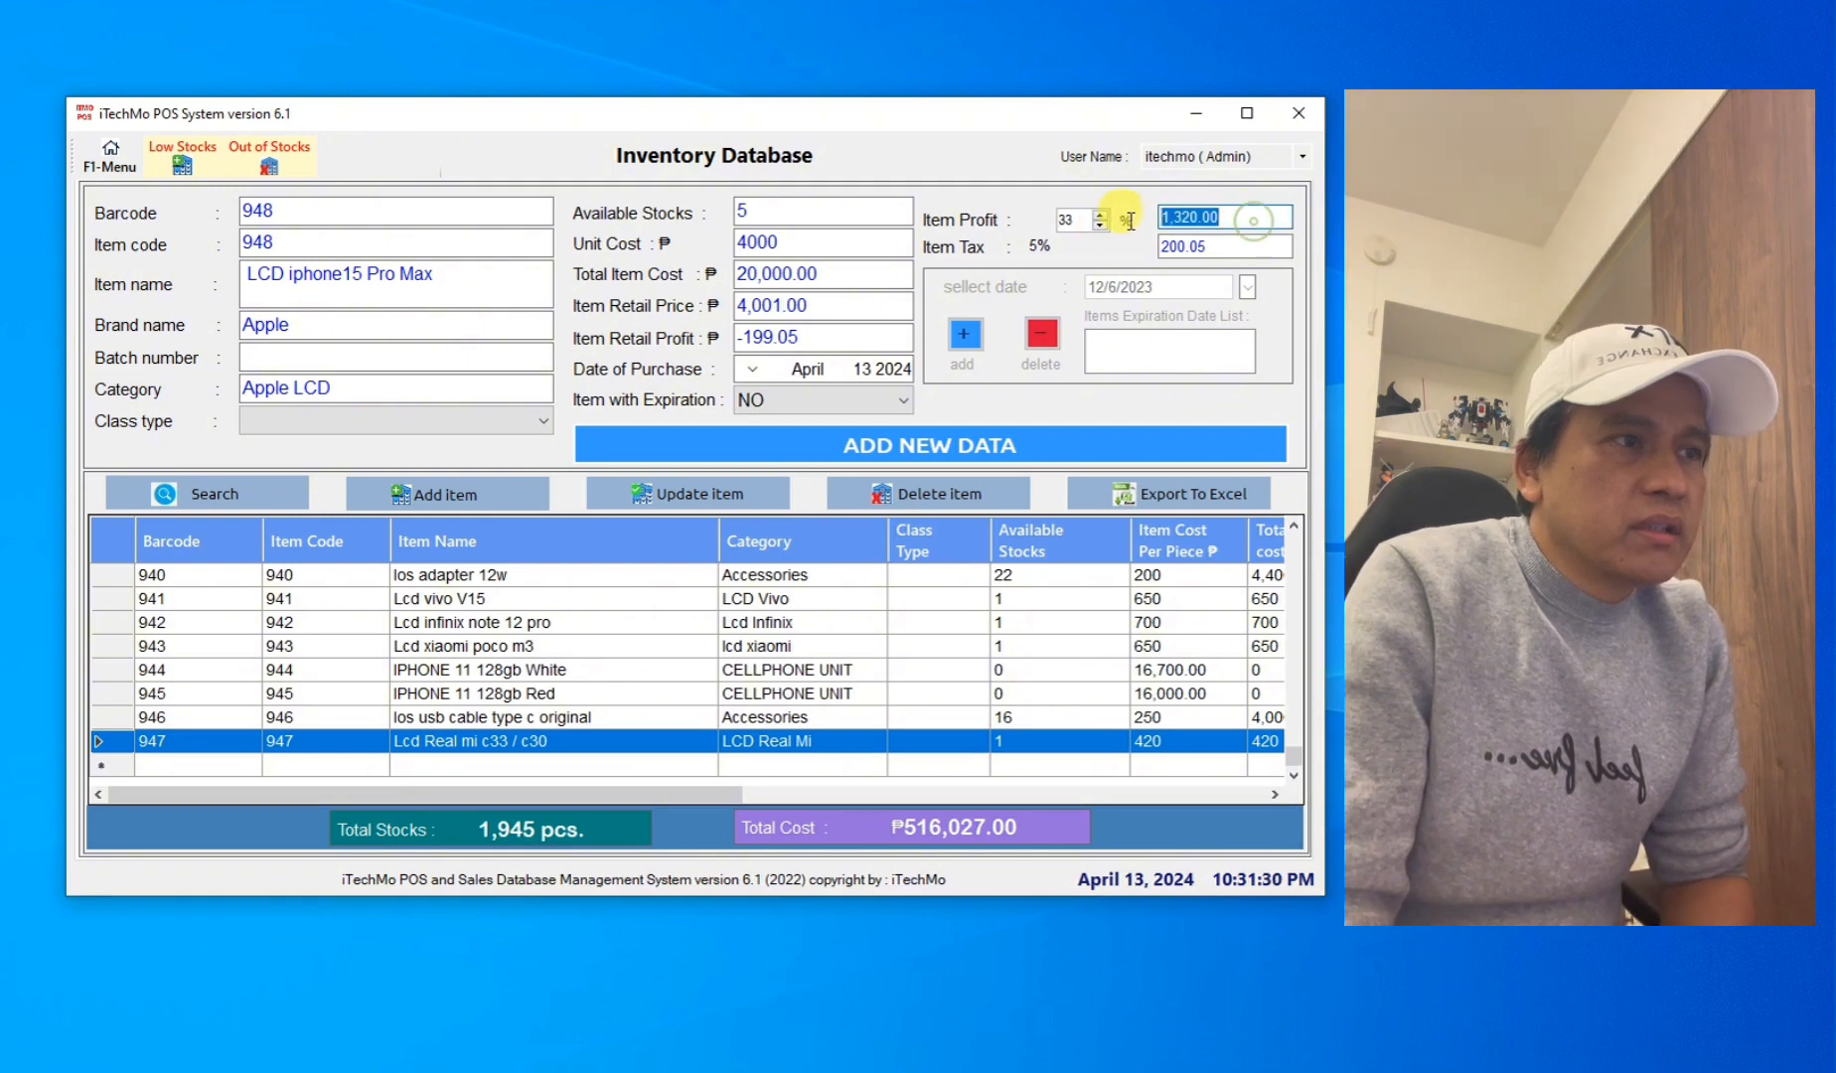
text(1)
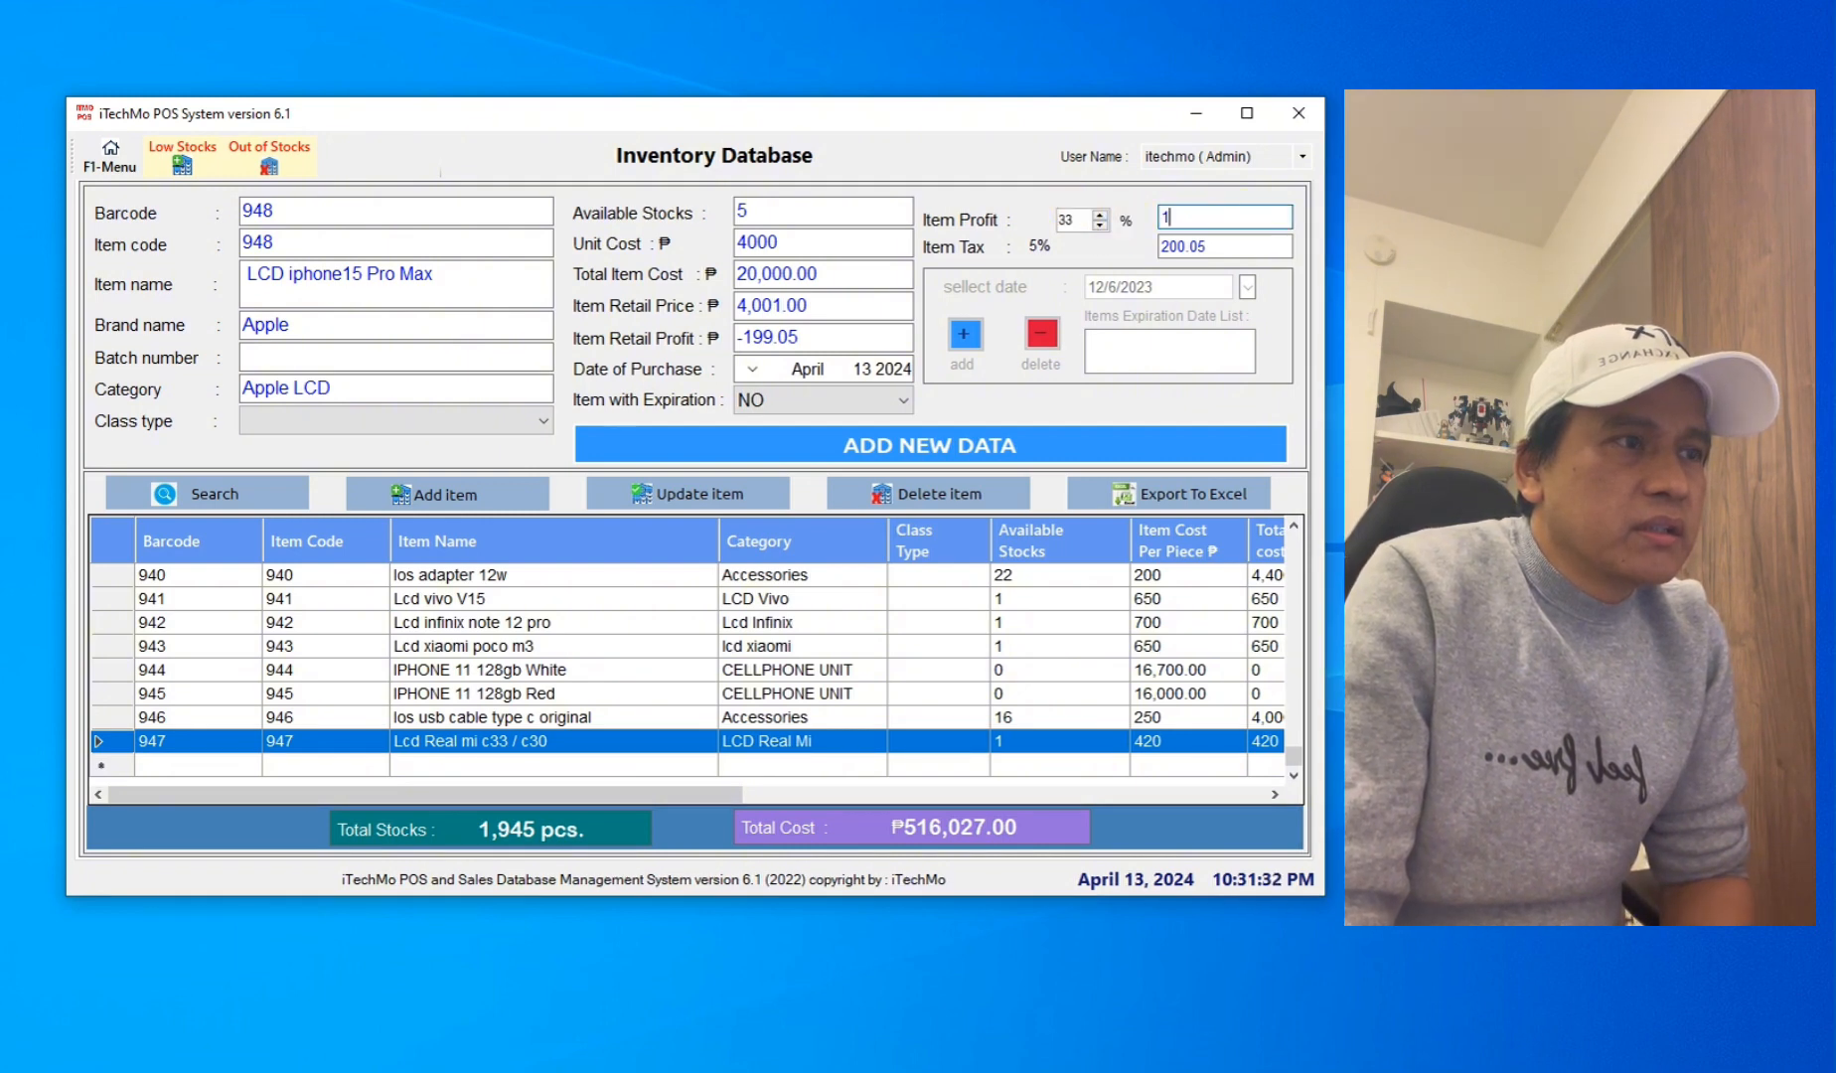
text(00)
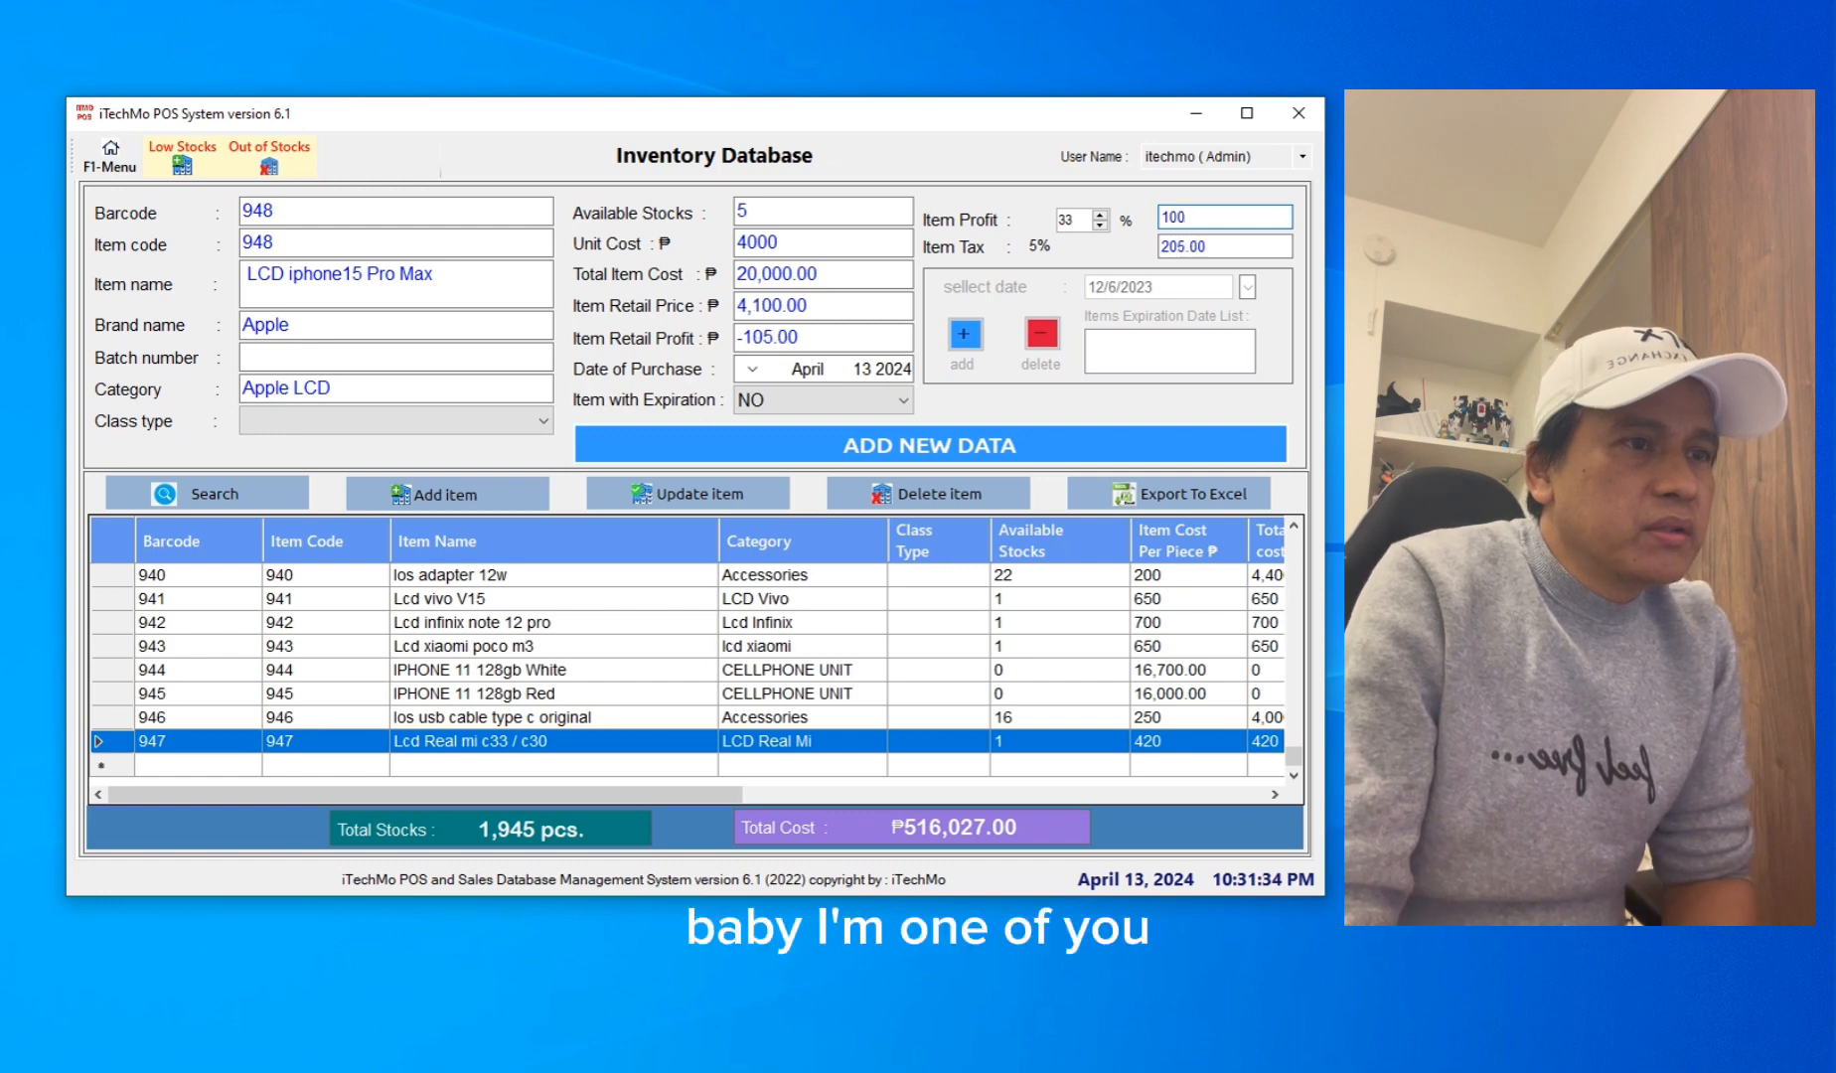
text(0)
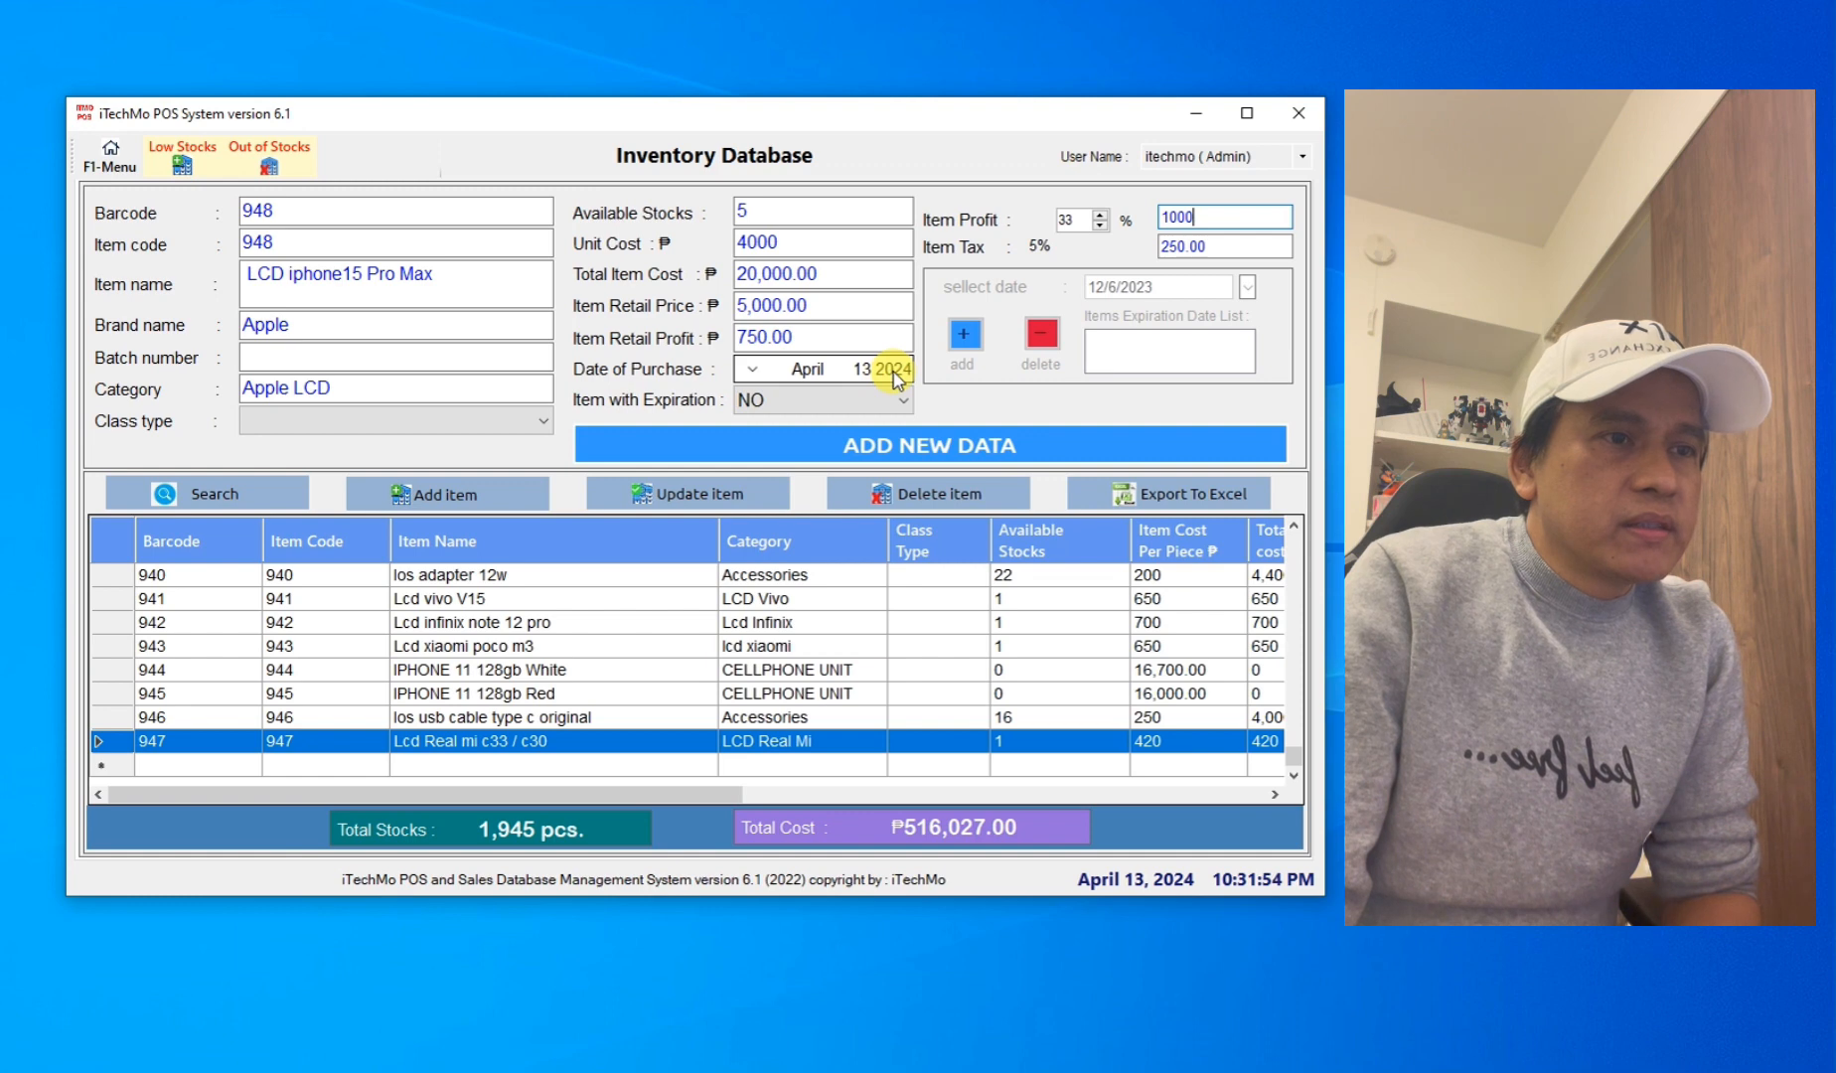
- Choose NO for item with expiration and save the new item without adding it to the Purchase database
click(899, 399)
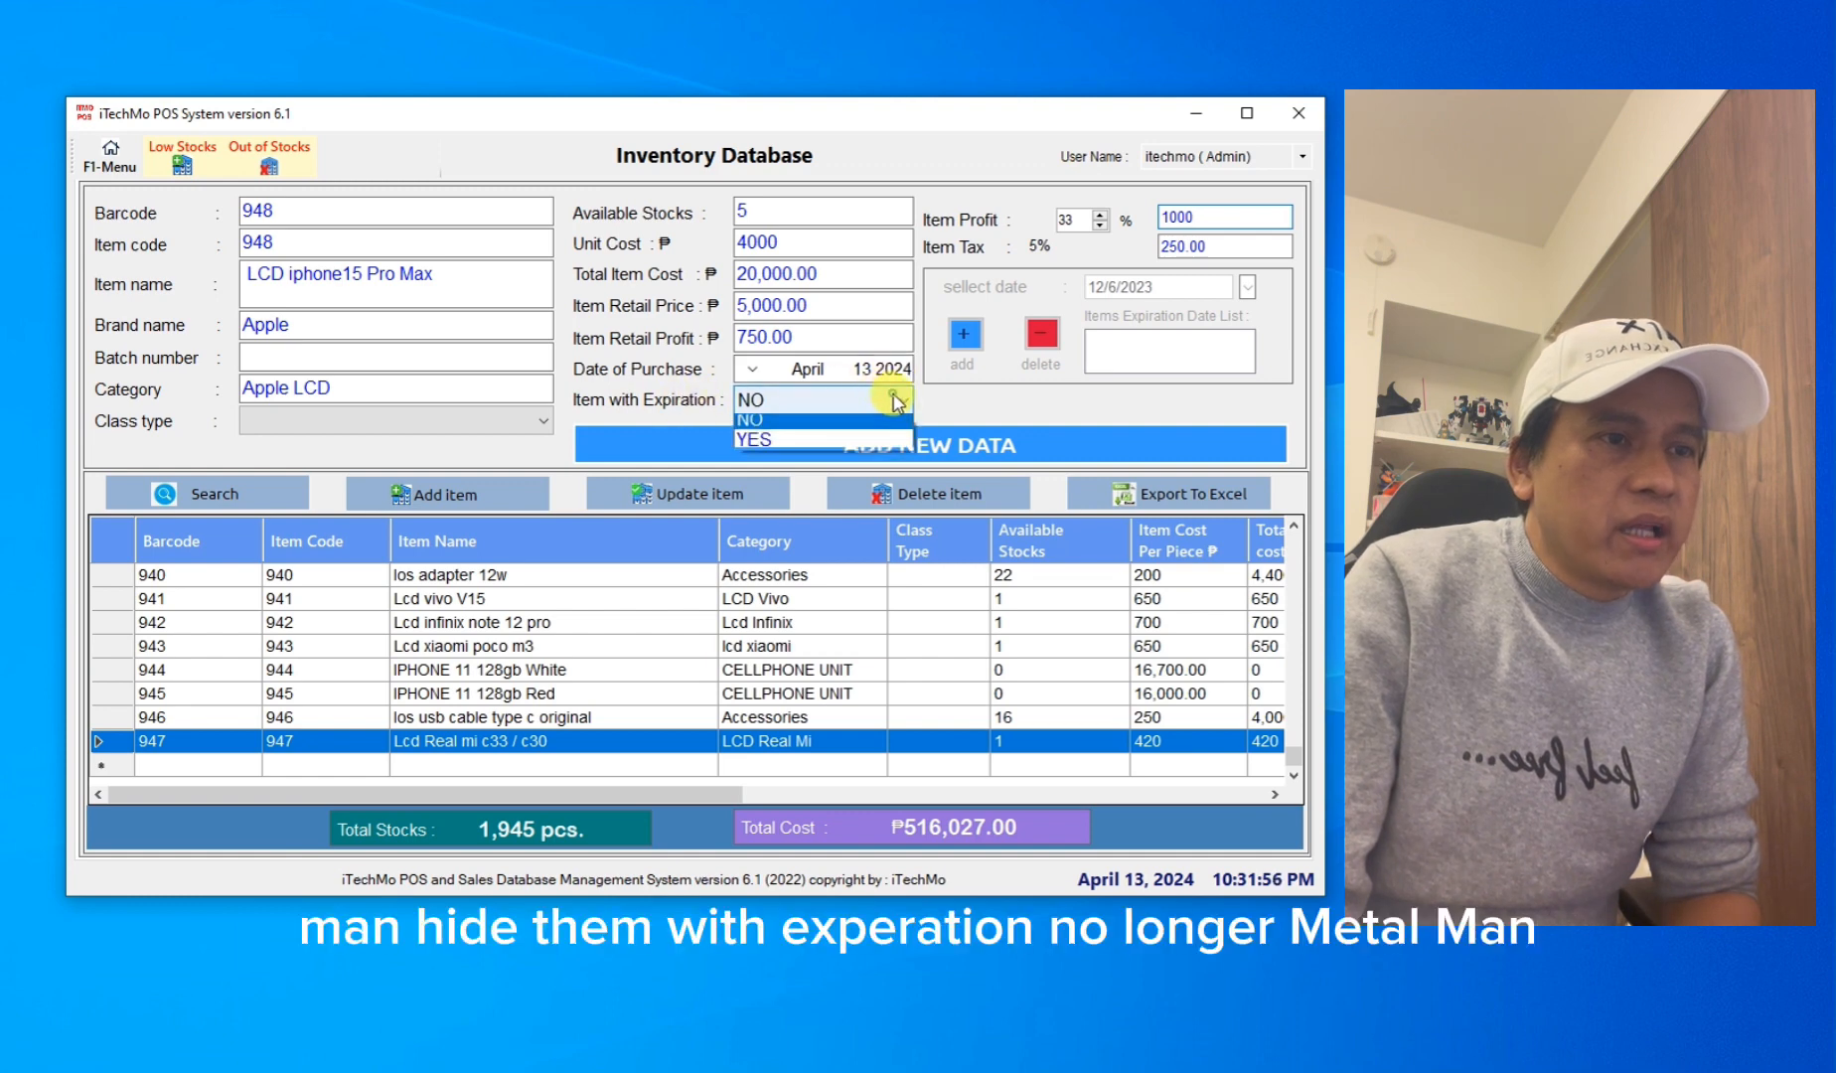
click(765, 427)
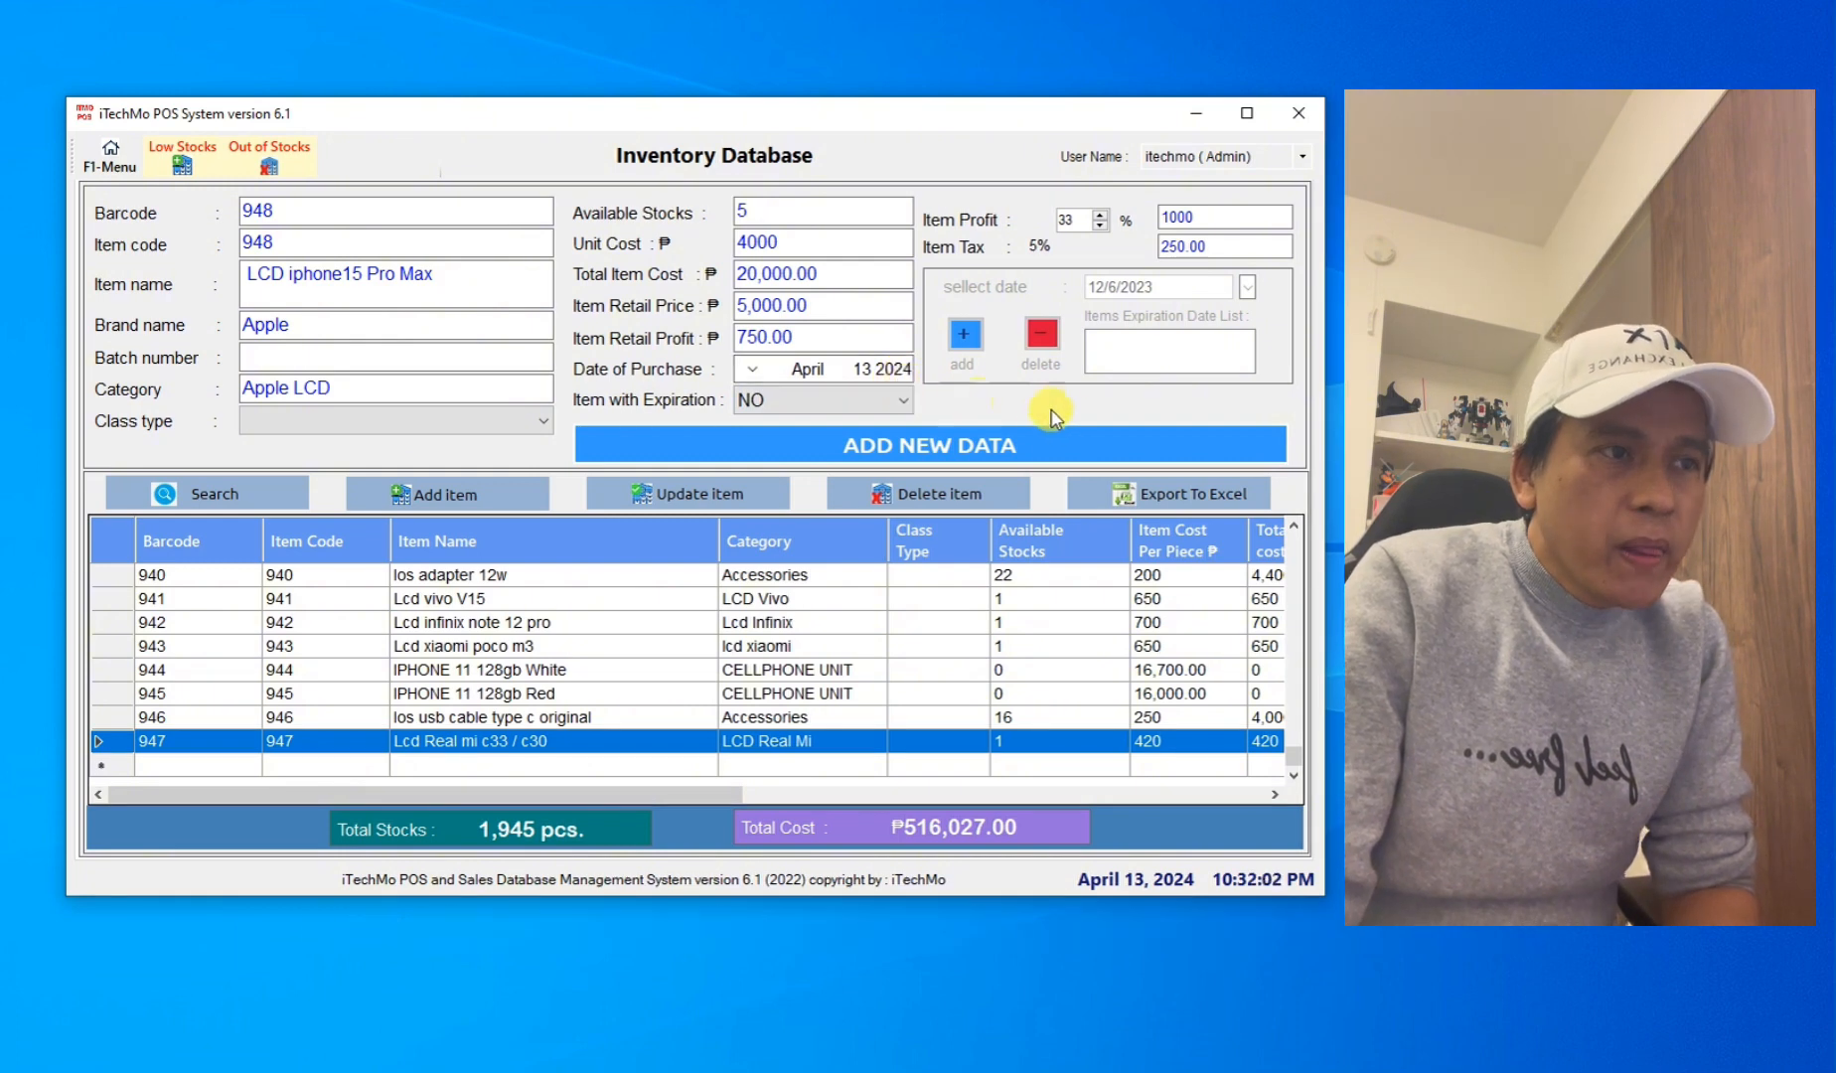
click(867, 450)
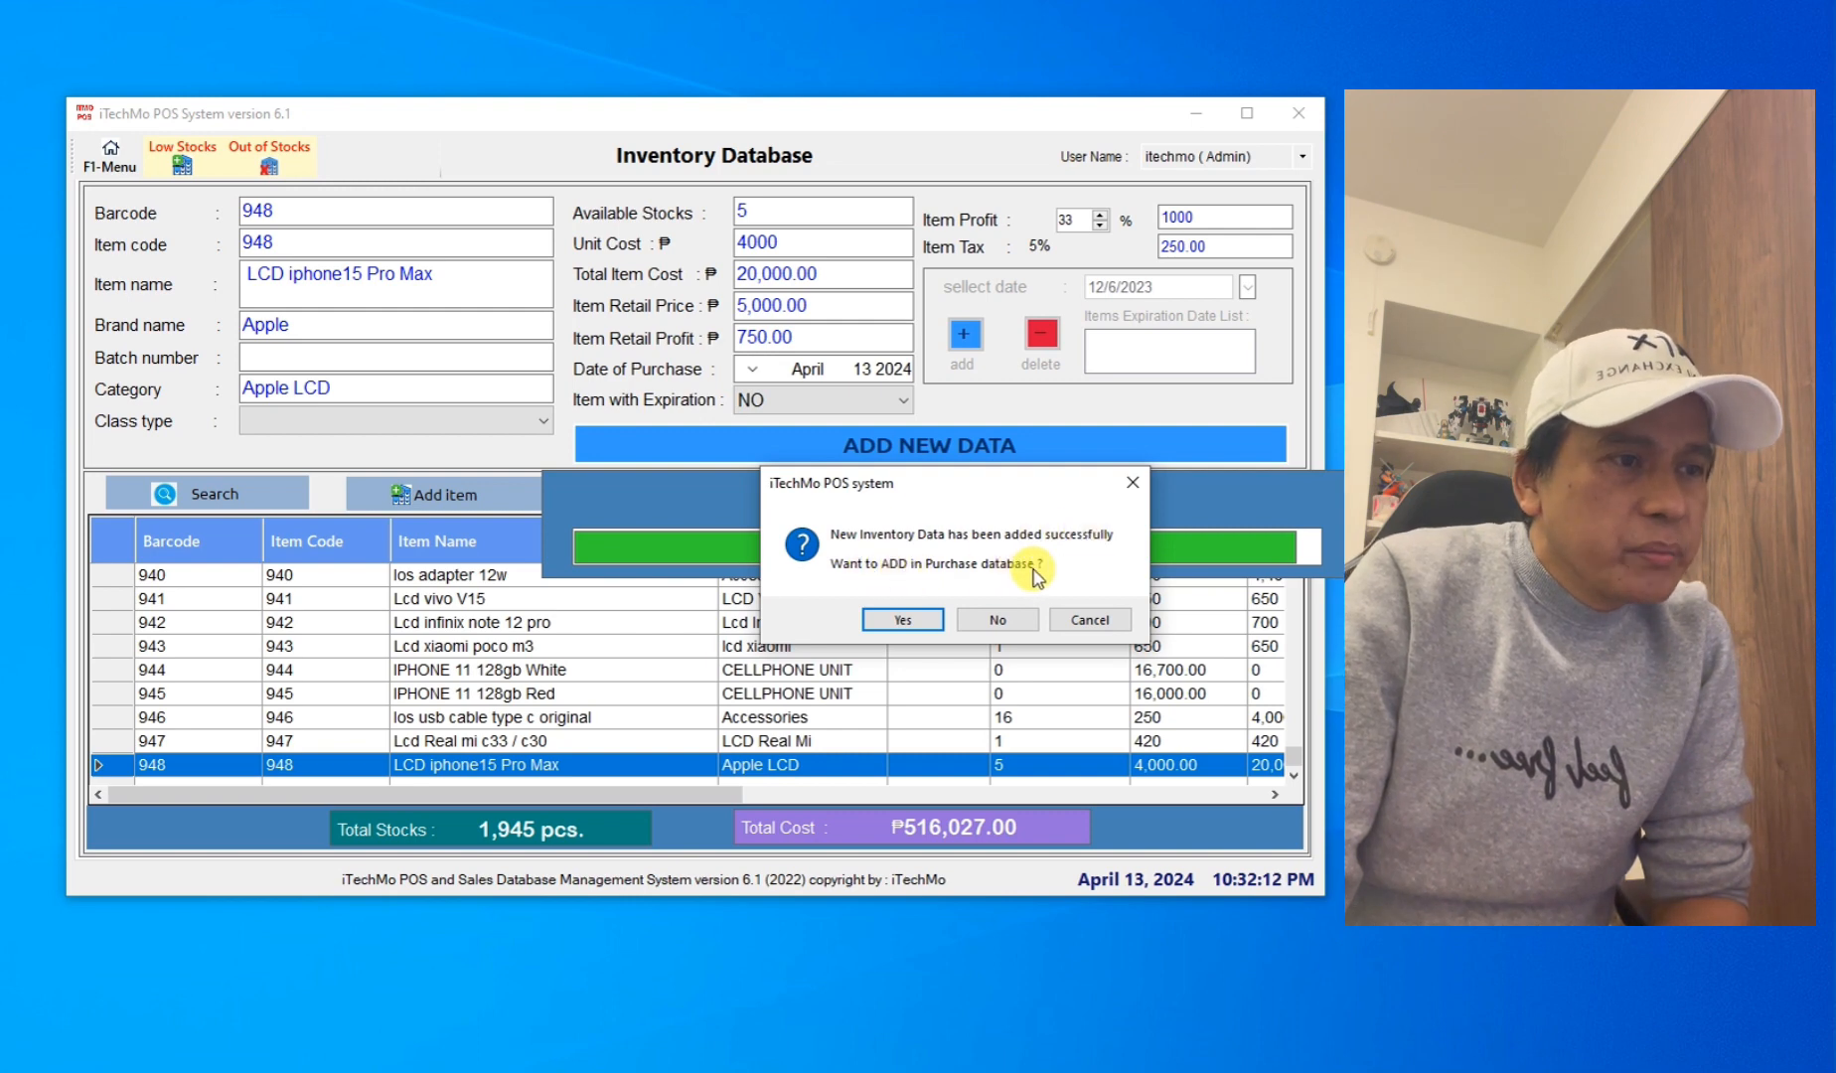
click(1015, 623)
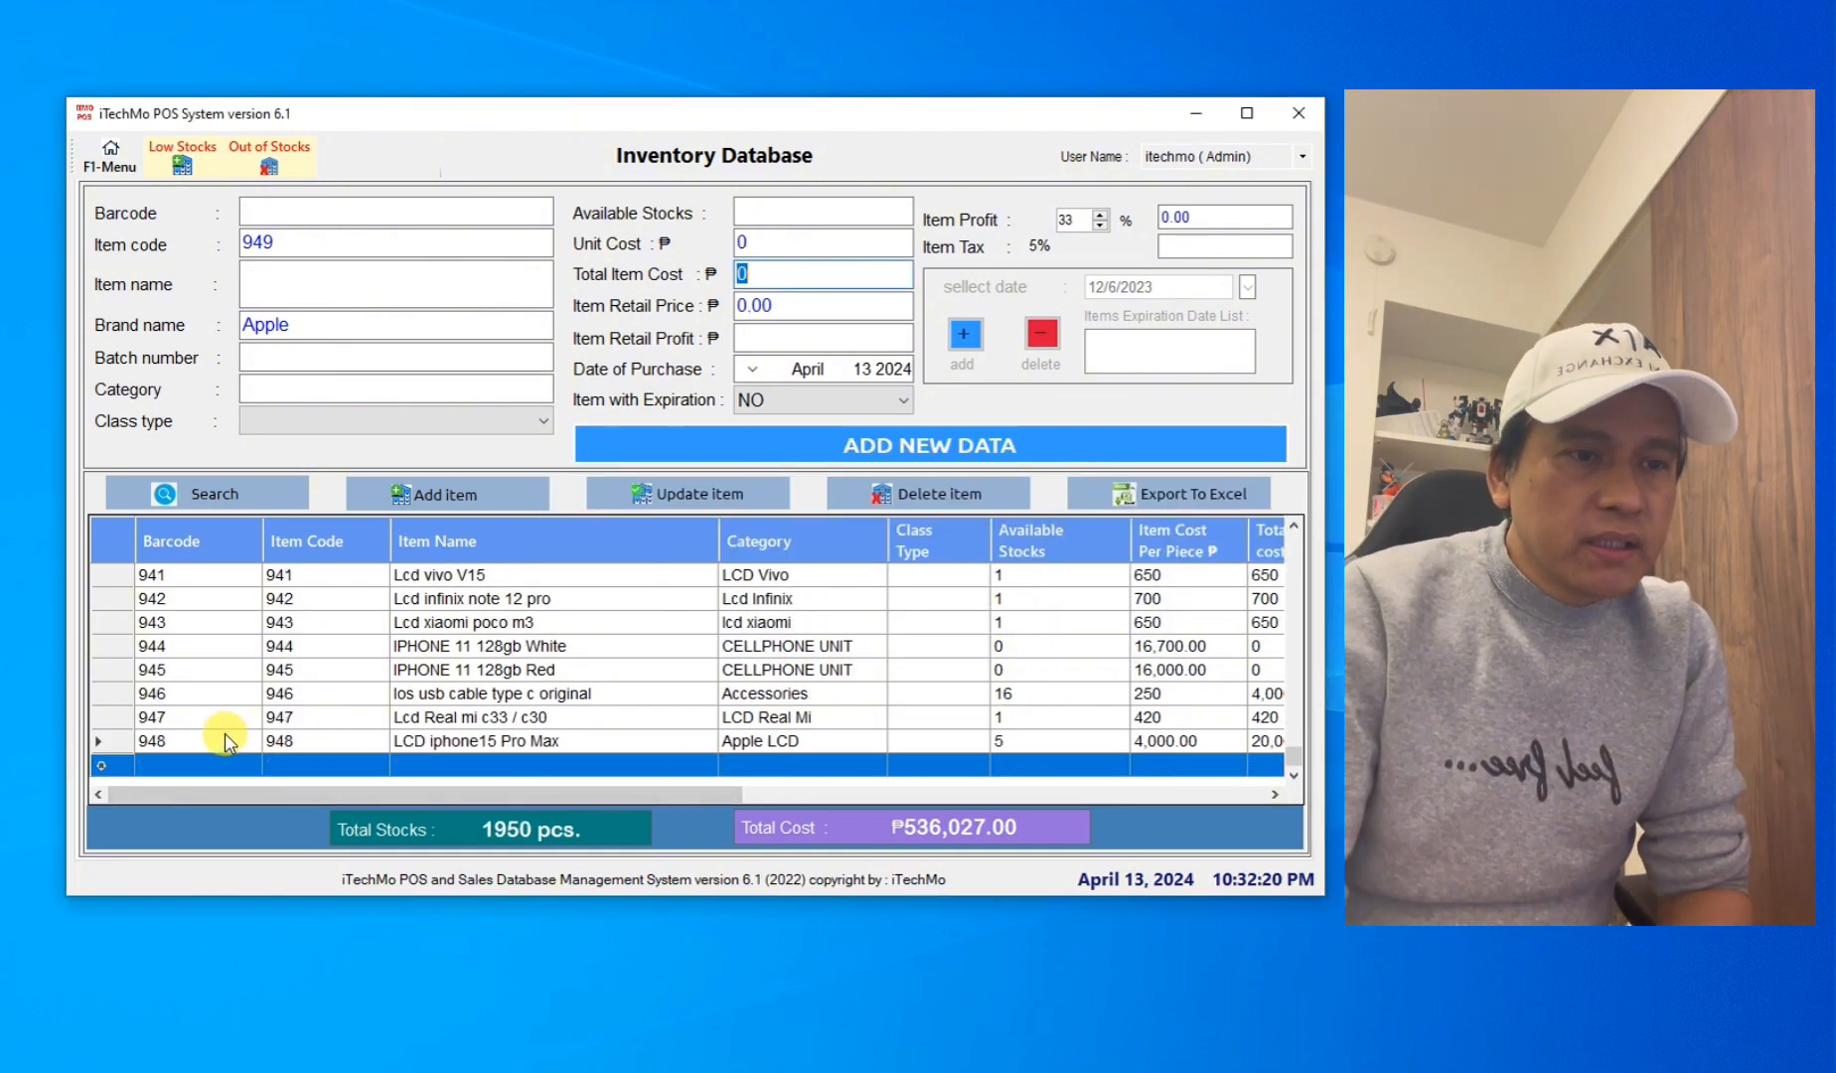
- Examine all columns of the new LCD iphone15 Pro Max record in the inventory list
click(443, 763)
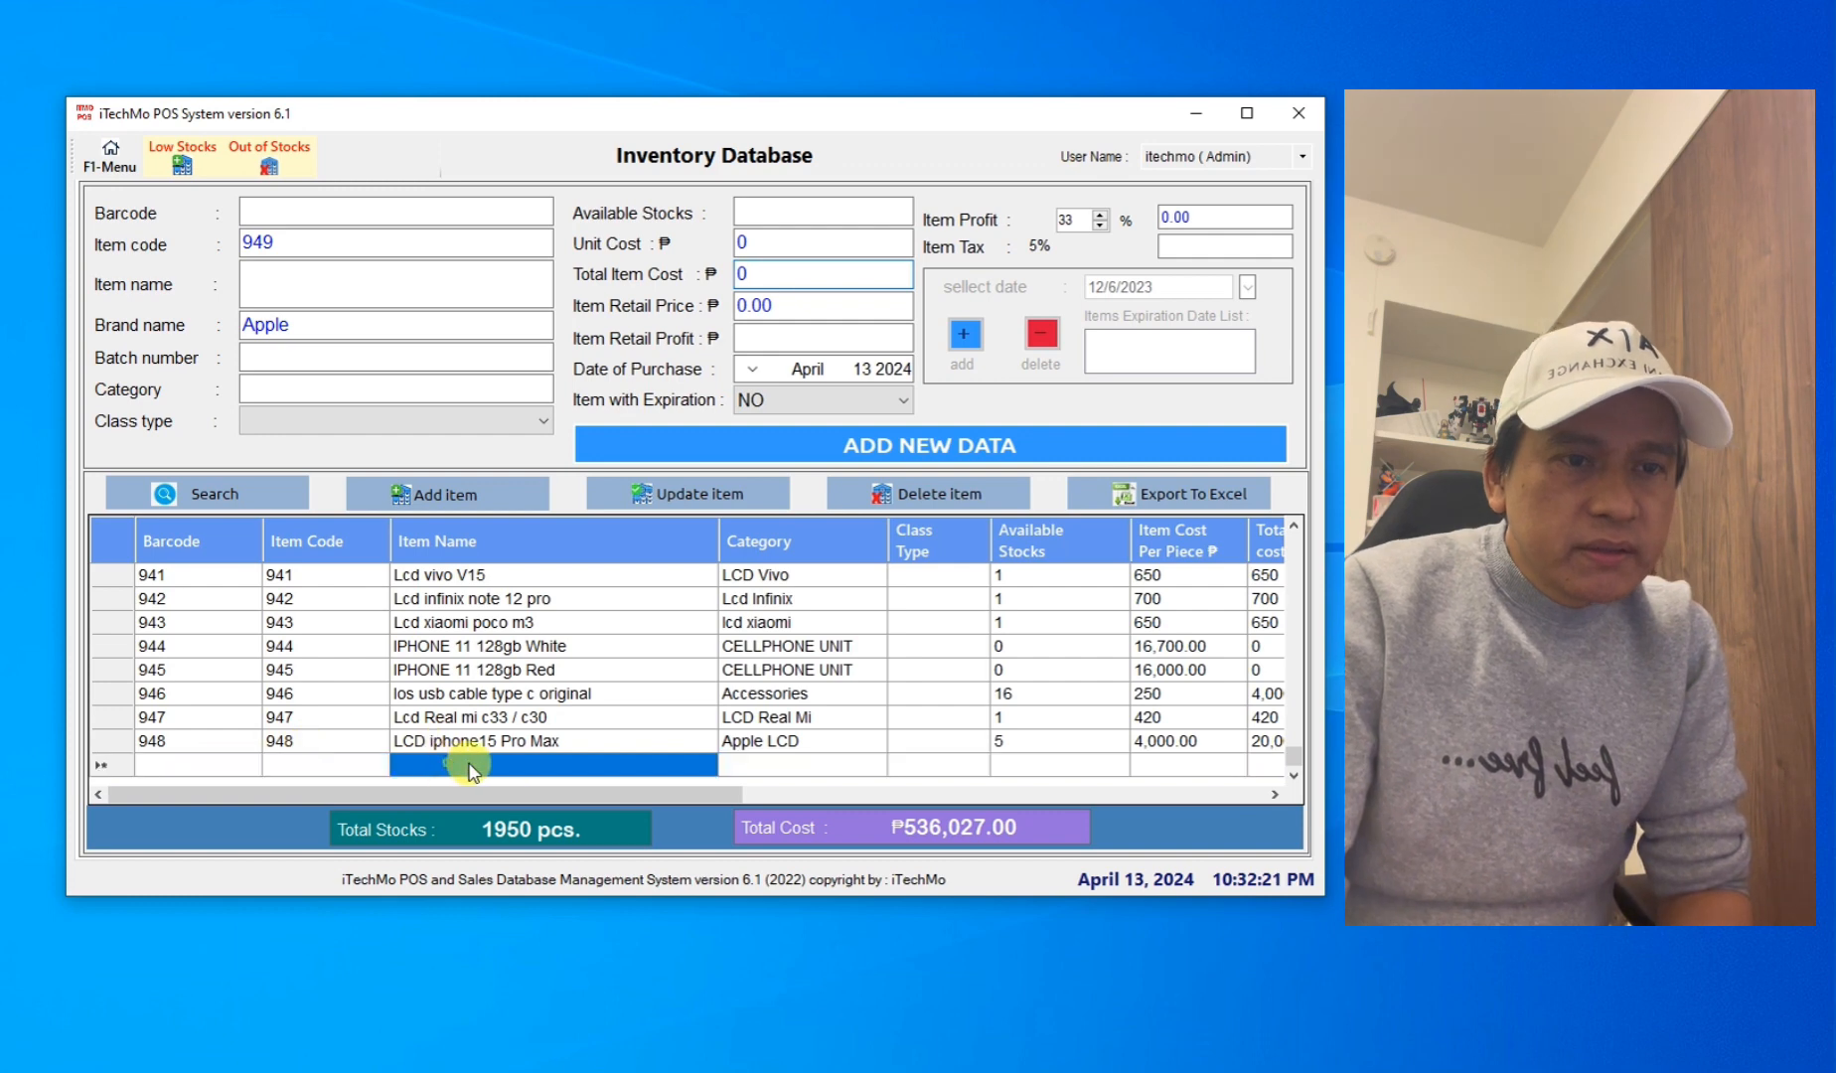
click(618, 747)
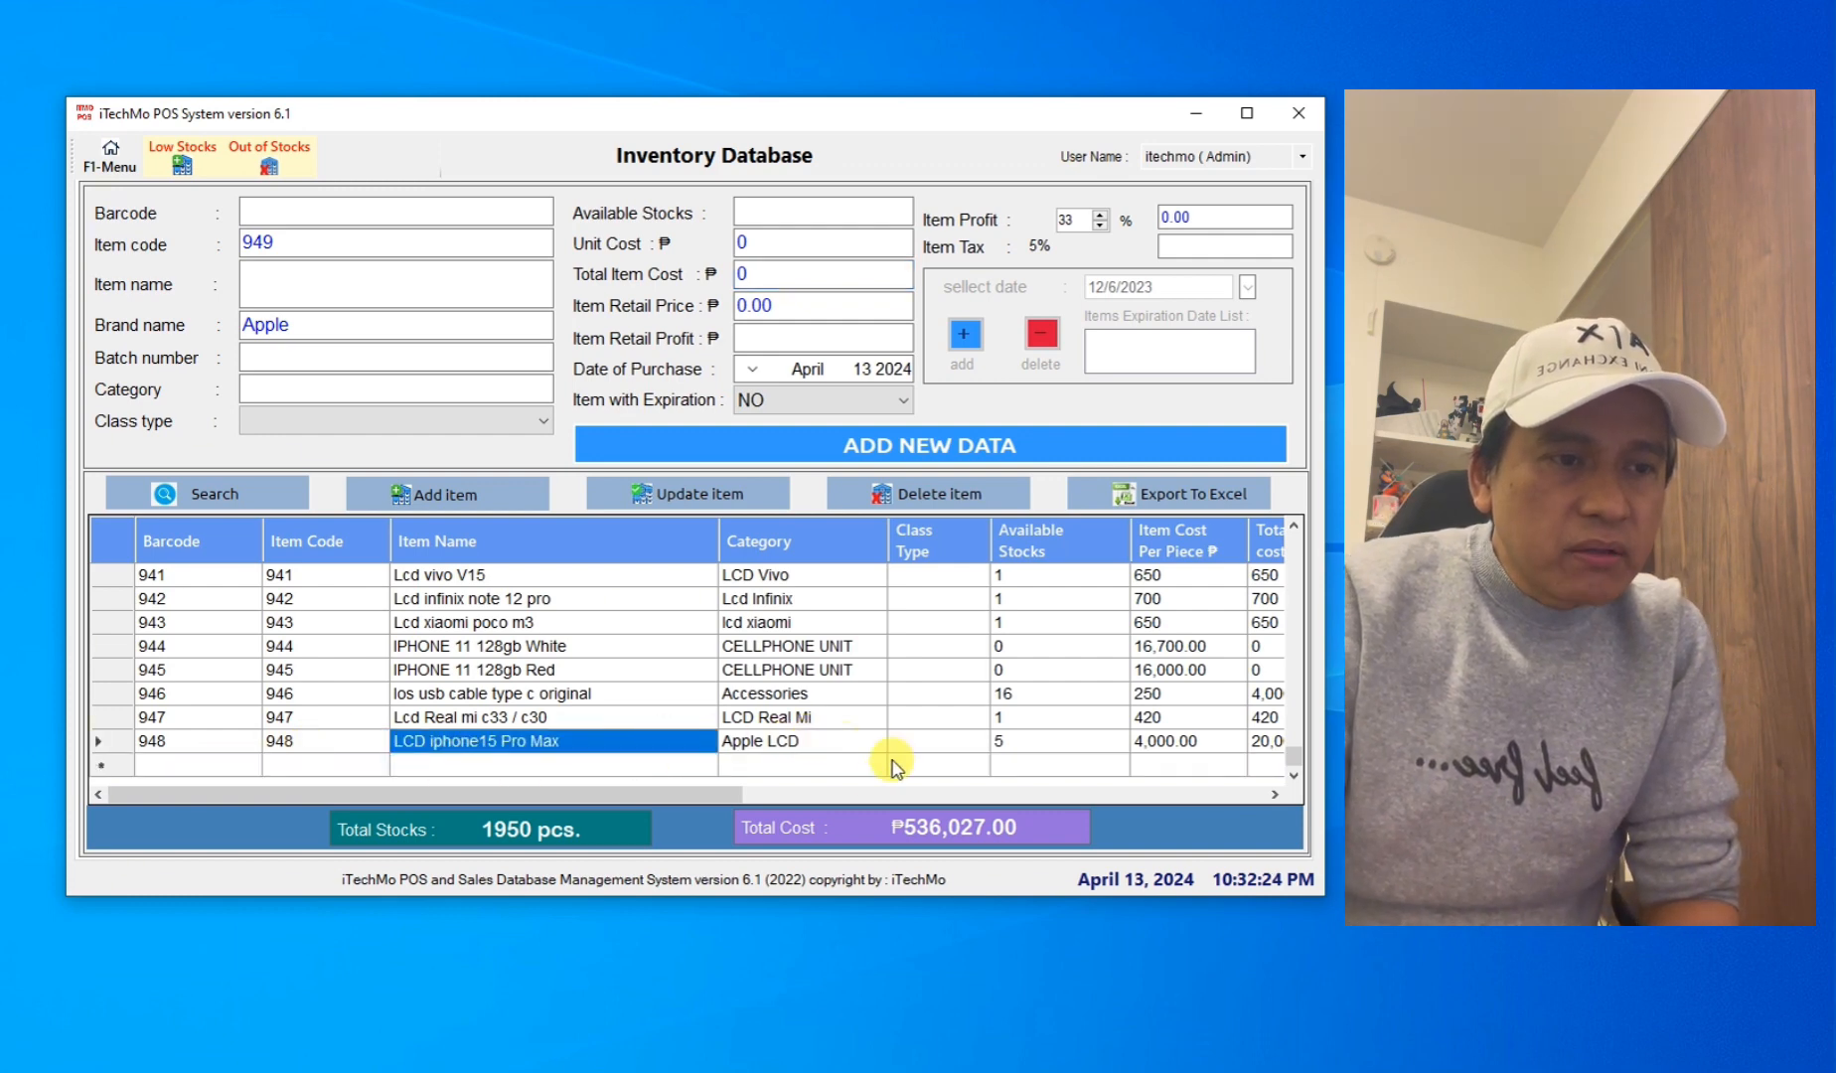
drag(718, 792, 586, 801)
click(155, 743)
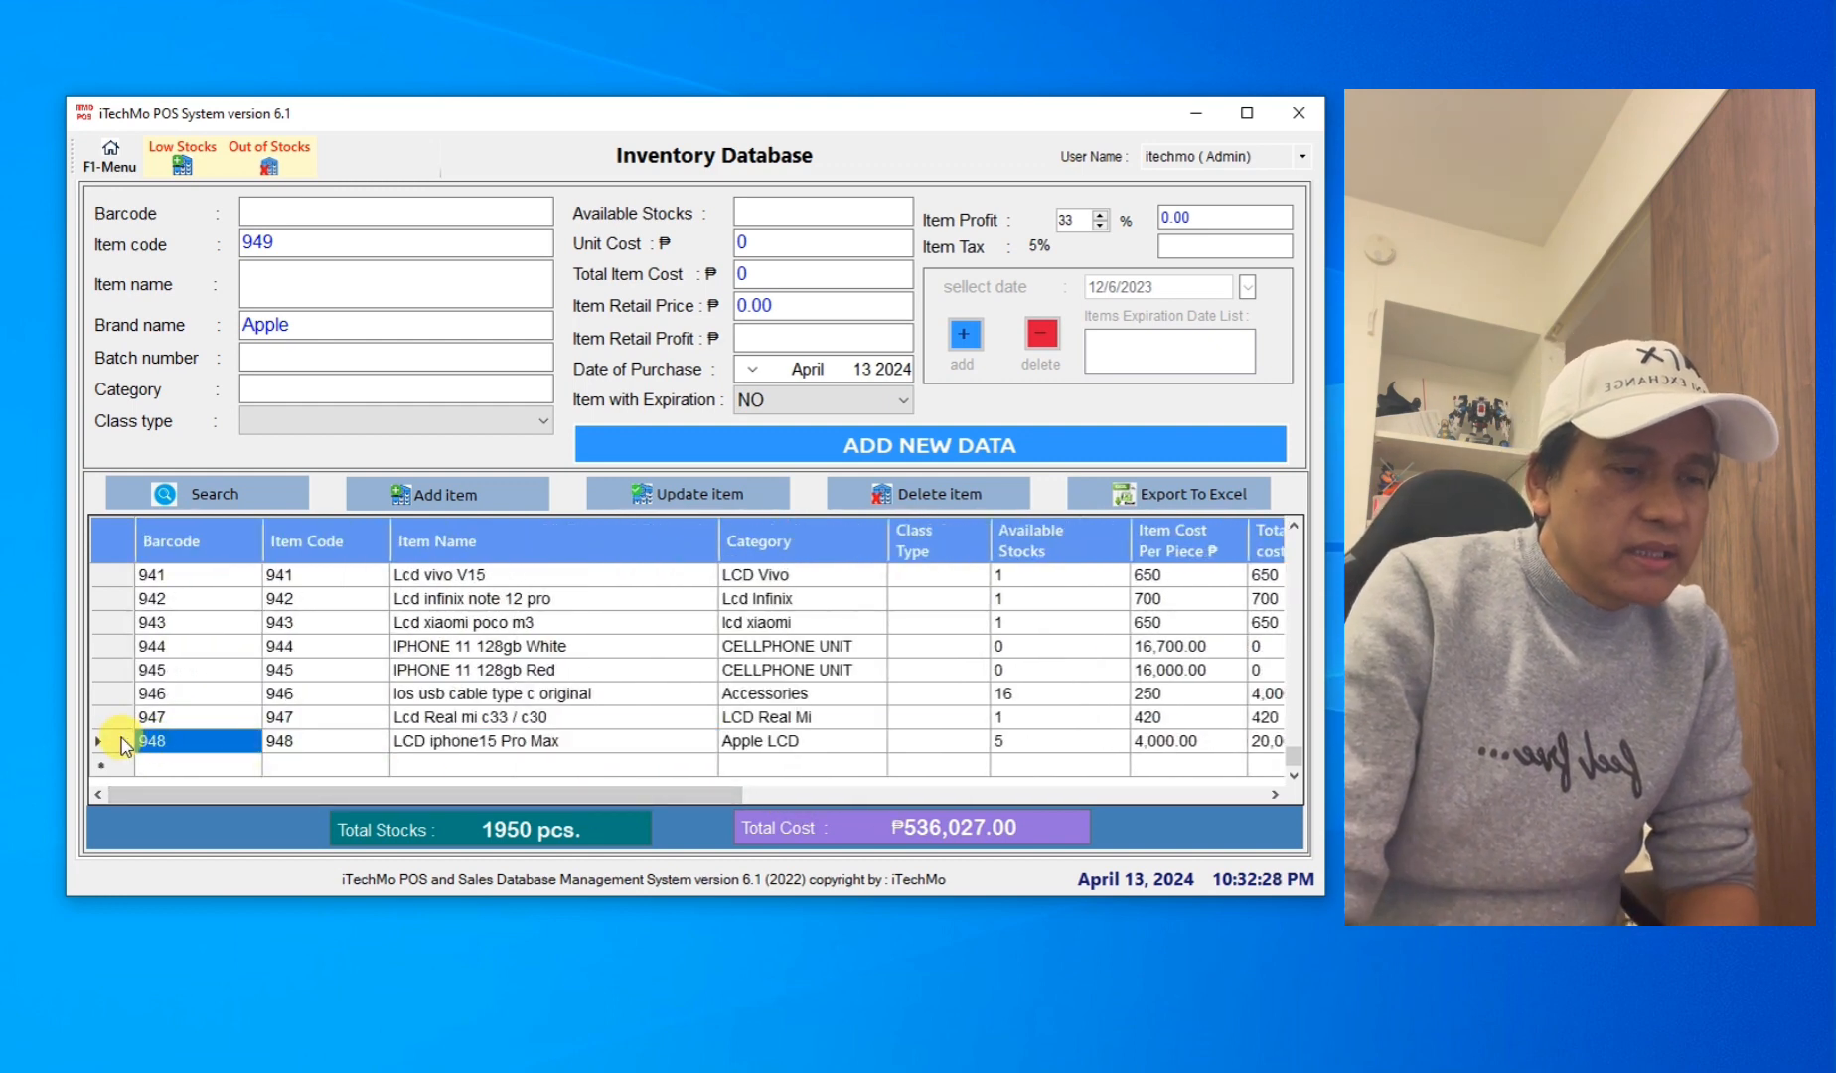
click(123, 741)
drag(423, 789, 1004, 811)
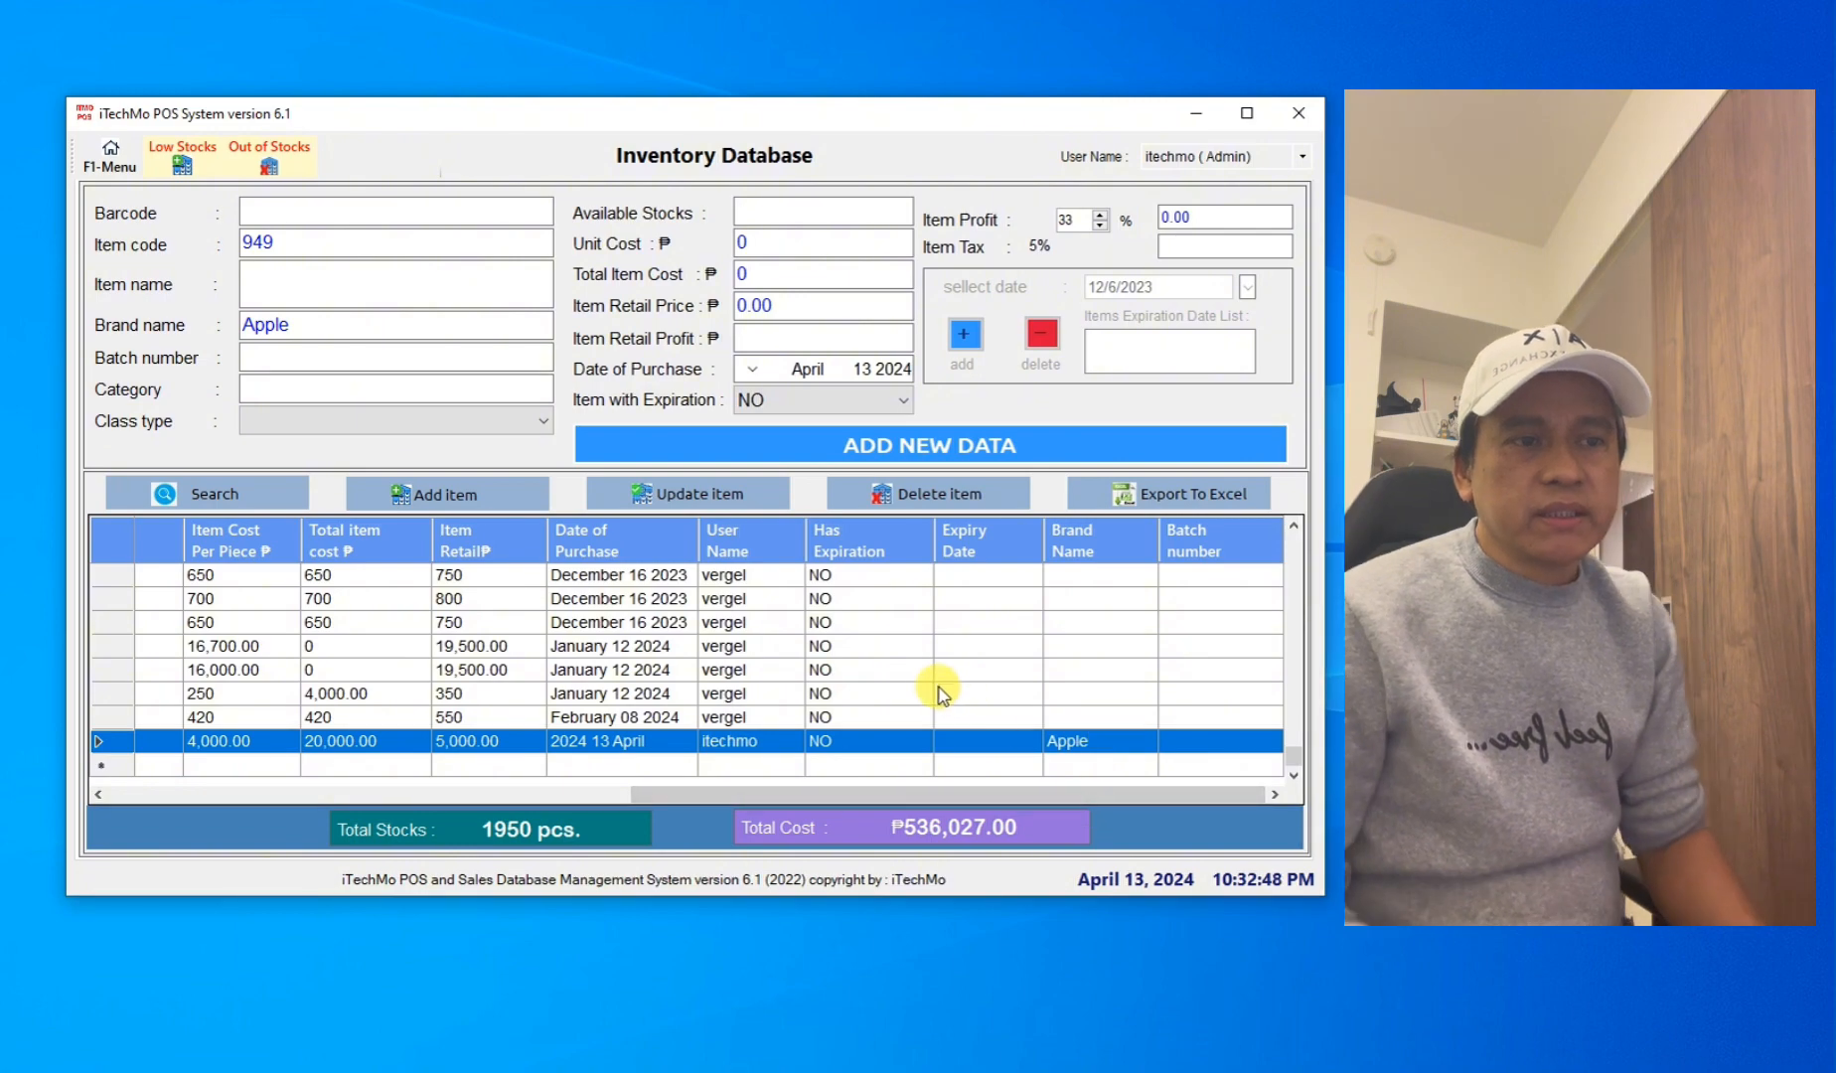
drag(719, 795, 159, 773)
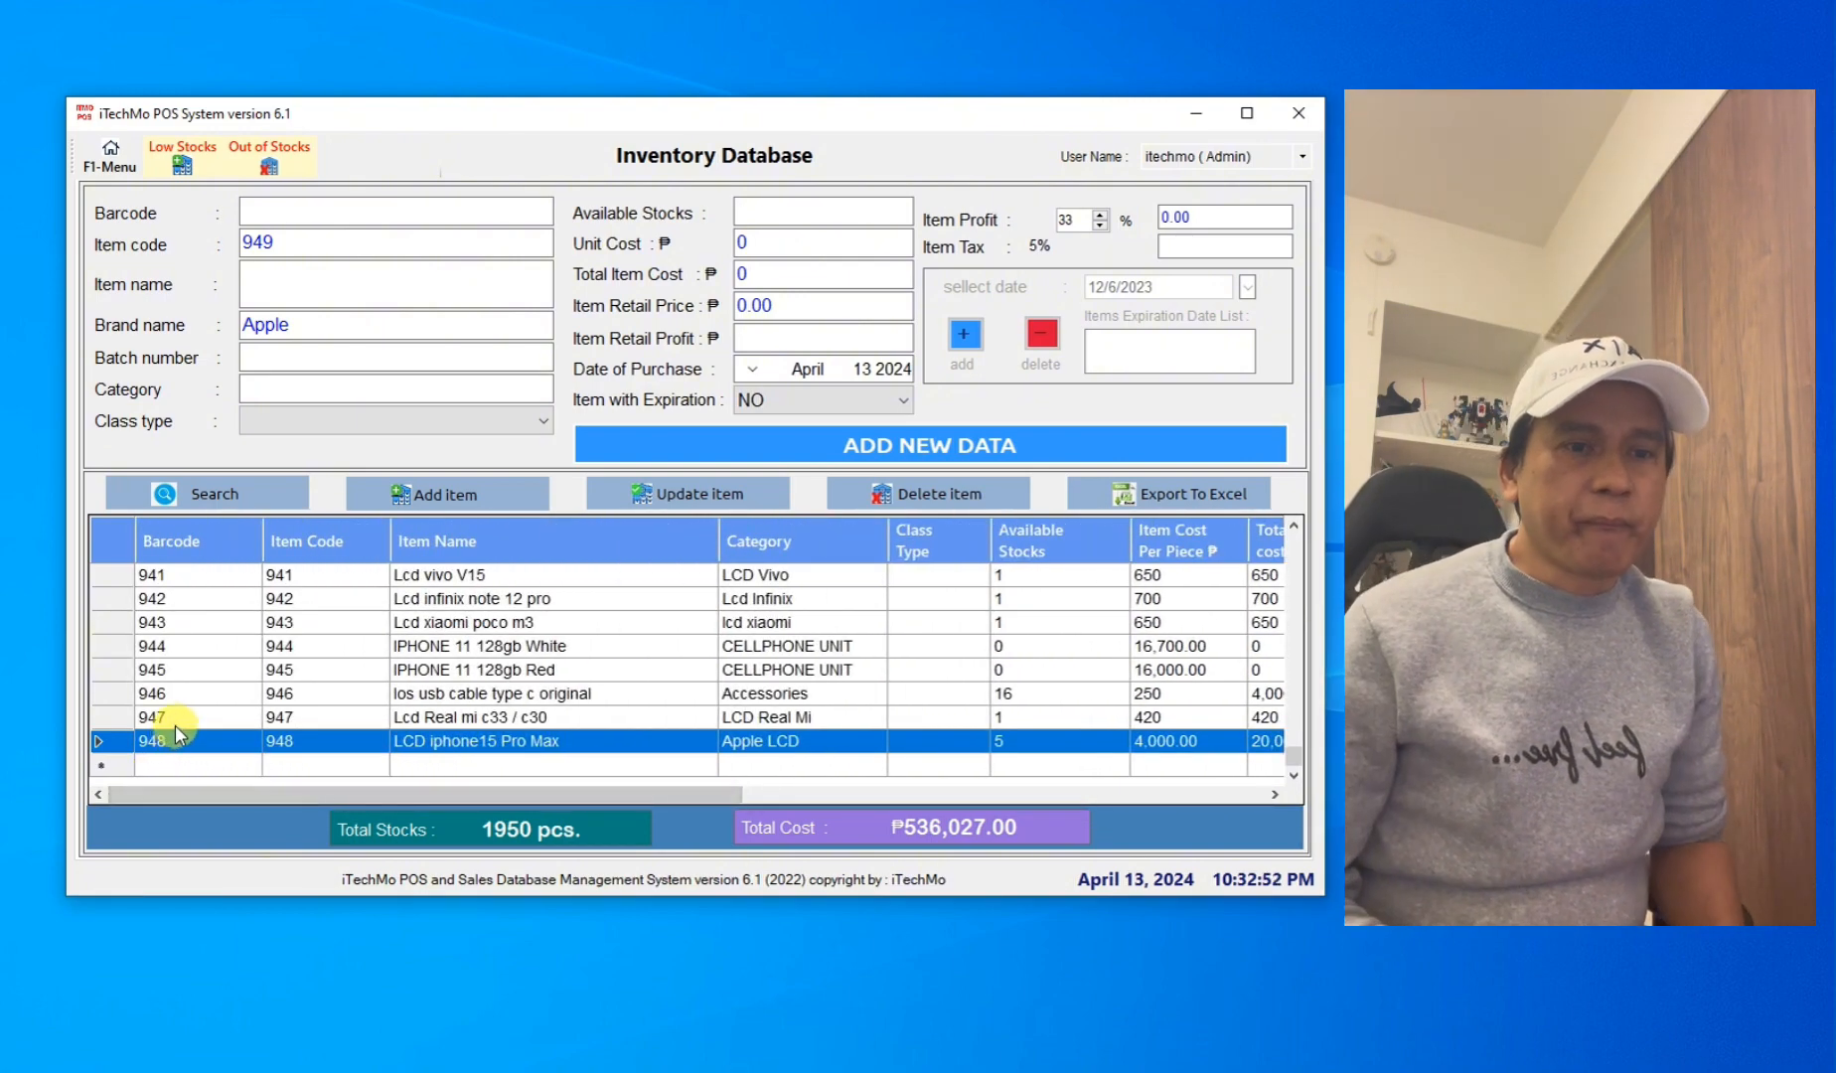